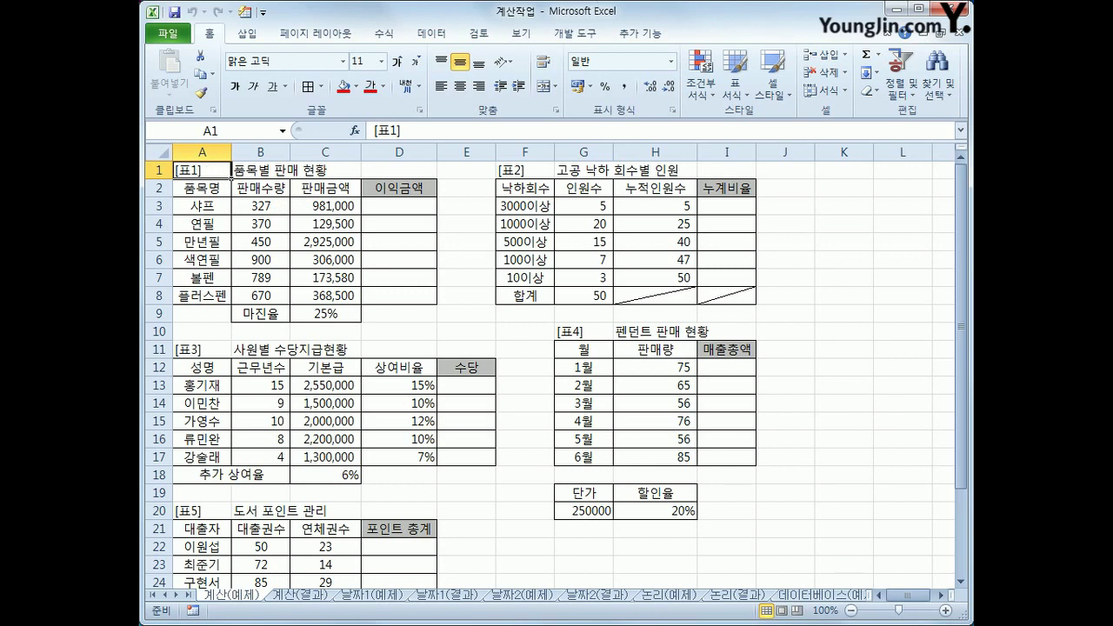
{"action": "mouse_move", "coordinate": [497, 24]}
{"action": "left_mouse_down"}
{"action": "mouse_move", "coordinate": [508, 3]}
{"action": "mouse_move", "coordinate": [543, 35]}
{"action": "left_mouse_up"}
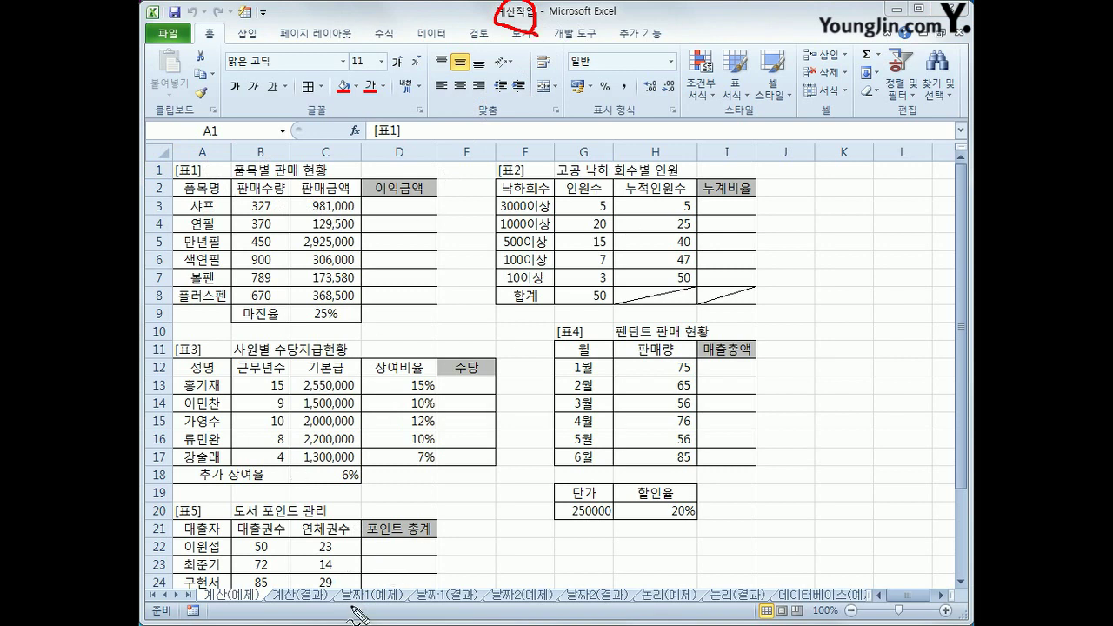
{"action": "mouse_move", "coordinate": [238, 601]}
{"action": "left_mouse_down"}
{"action": "mouse_move", "coordinate": [307, 591]}
{"action": "mouse_move", "coordinate": [347, 570]}
{"action": "left_mouse_up"}
{"action": "mouse_move", "coordinate": [380, 605]}
{"action": "left_mouse_down"}
{"action": "mouse_move", "coordinate": [399, 567]}
{"action": "mouse_move", "coordinate": [412, 602]}
{"action": "mouse_move", "coordinate": [475, 585]}
{"action": "left_mouse_up"}
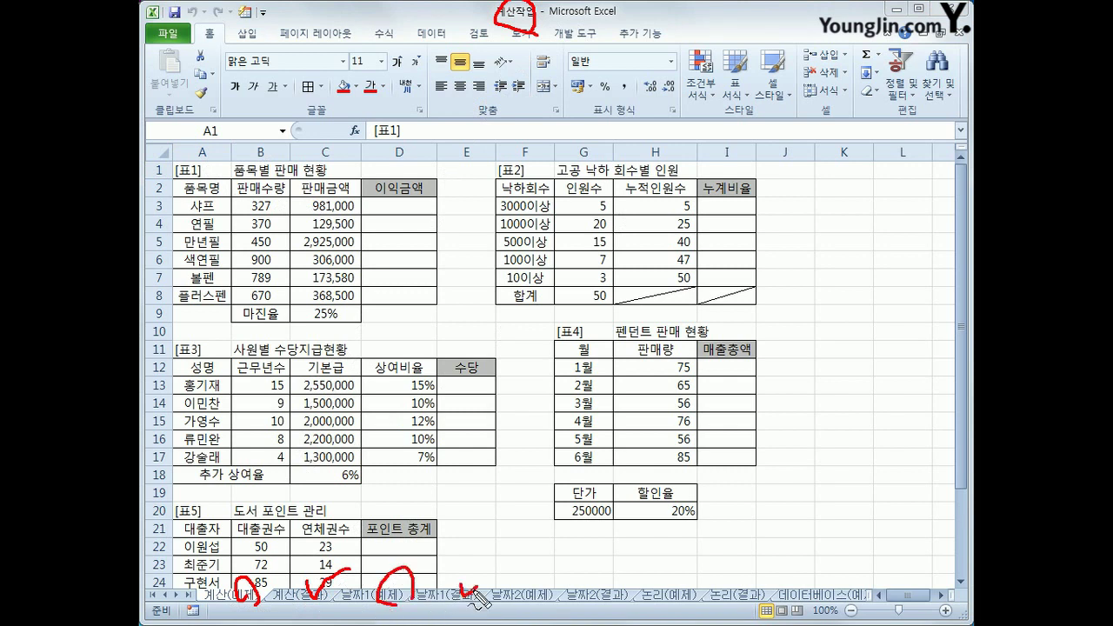
{"action": "mouse_move", "coordinate": [599, 585]}
{"action": "left_mouse_down"}
{"action": "mouse_move", "coordinate": [608, 596]}
{"action": "mouse_move", "coordinate": [627, 582]}
{"action": "left_mouse_up"}
{"action": "left_click_drag", "start_coordinate": [742, 600], "coordinate": [766, 578]}
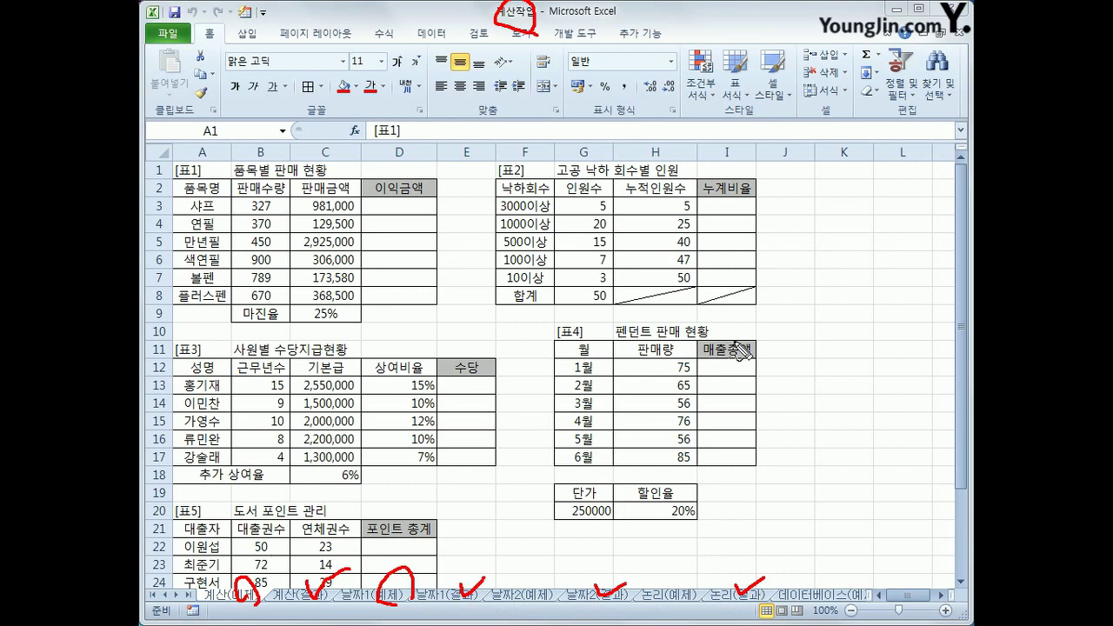
{"action": "mouse_move", "coordinate": [813, 303]}
{"action": "left_mouse_down"}
{"action": "mouse_move", "coordinate": [818, 341]}
{"action": "mouse_move", "coordinate": [858, 316]}
{"action": "mouse_move", "coordinate": [870, 325]}
{"action": "mouse_move", "coordinate": [864, 344]}
{"action": "mouse_move", "coordinate": [880, 338]}
{"action": "left_mouse_up"}
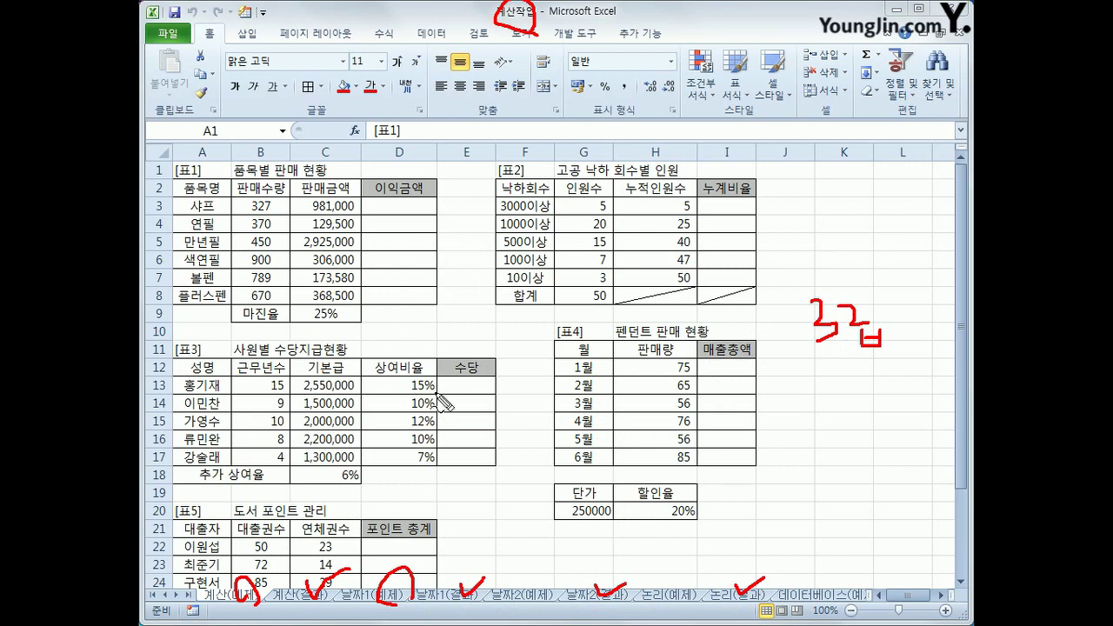
{"action": "left_click_drag", "start_coordinate": [415, 526], "coordinate": [443, 519]}
{"action": "left_click_drag", "start_coordinate": [474, 383], "coordinate": [497, 378]}
{"action": "left_click_drag", "start_coordinate": [729, 222], "coordinate": [762, 213]}
{"action": "mouse_move", "coordinate": [413, 223]}
{"action": "left_mouse_down"}
{"action": "mouse_move", "coordinate": [422, 234]}
{"action": "mouse_move", "coordinate": [436, 217]}
{"action": "left_mouse_up"}
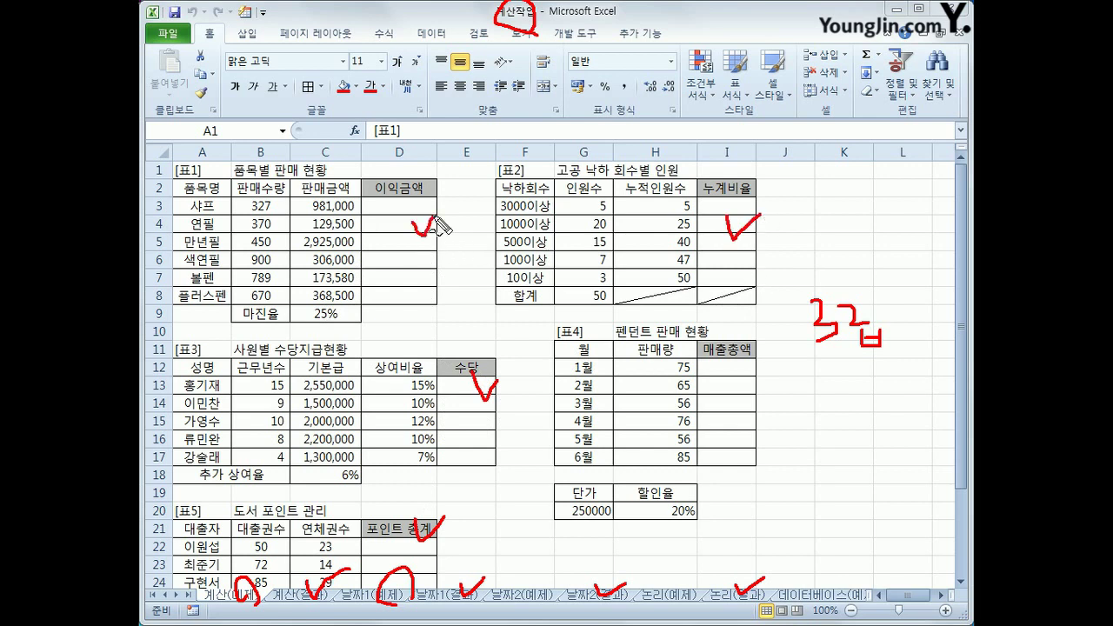
{"action": "left_click_drag", "start_coordinate": [725, 387], "coordinate": [755, 381]}
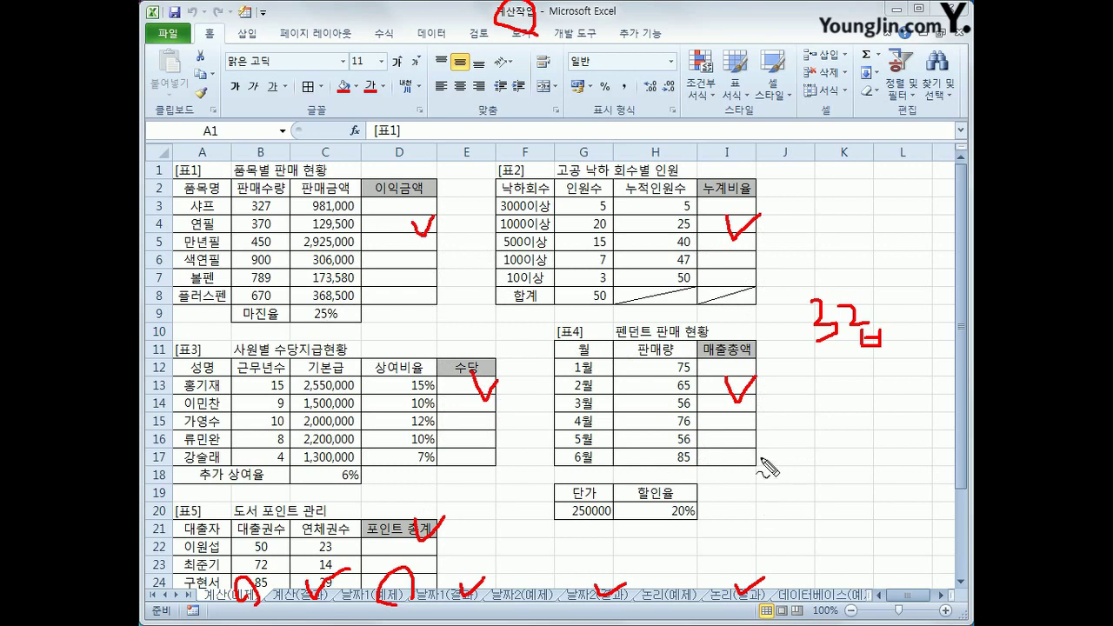
{"action": "key", "text": "Escape"}
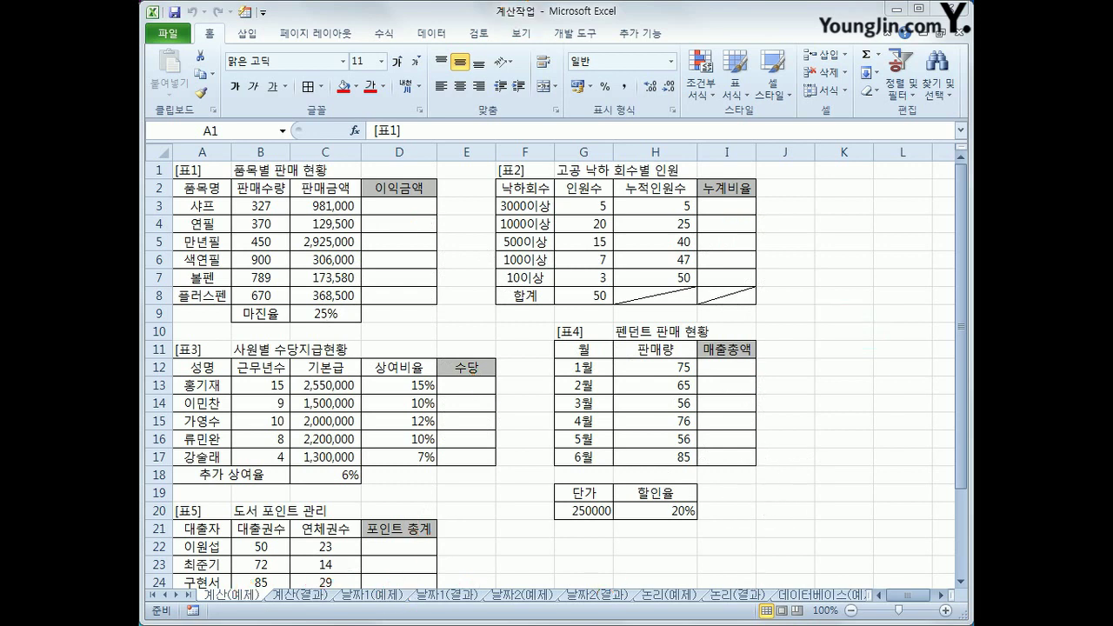
Step: Enter the formula =C3*C9 in D3 to multiply the first item's sales amount by the margin rate
{"action": "left_click", "coordinate": [409, 209]}
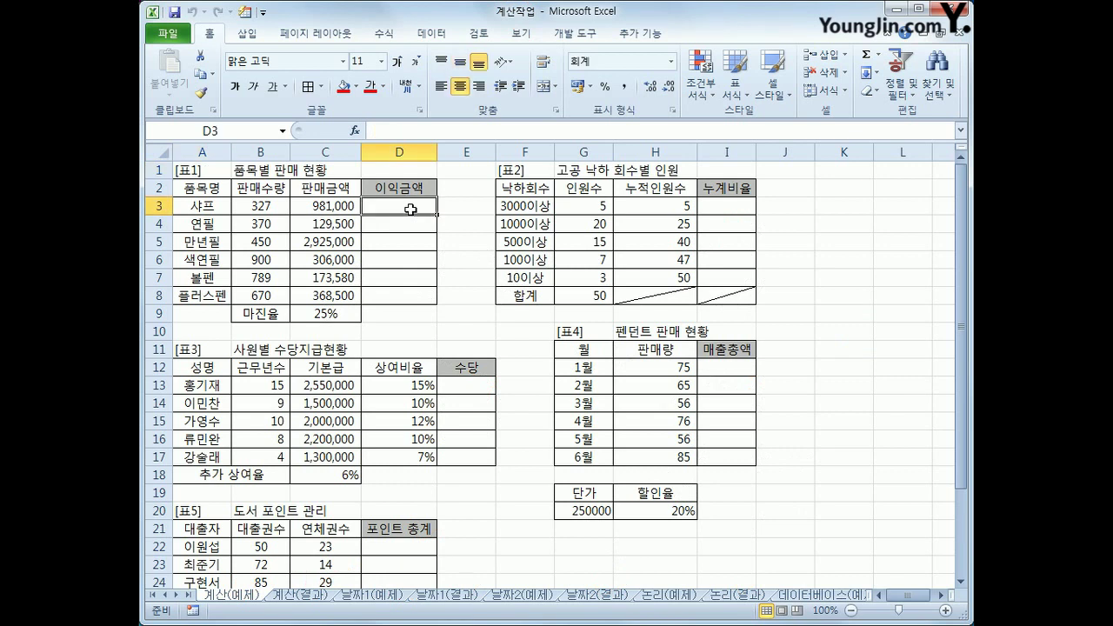
{"action": "left_click_drag", "start_coordinate": [410, 210], "coordinate": [412, 292]}
{"action": "left_click", "coordinate": [408, 205]}
{"action": "left_click", "coordinate": [341, 210]}
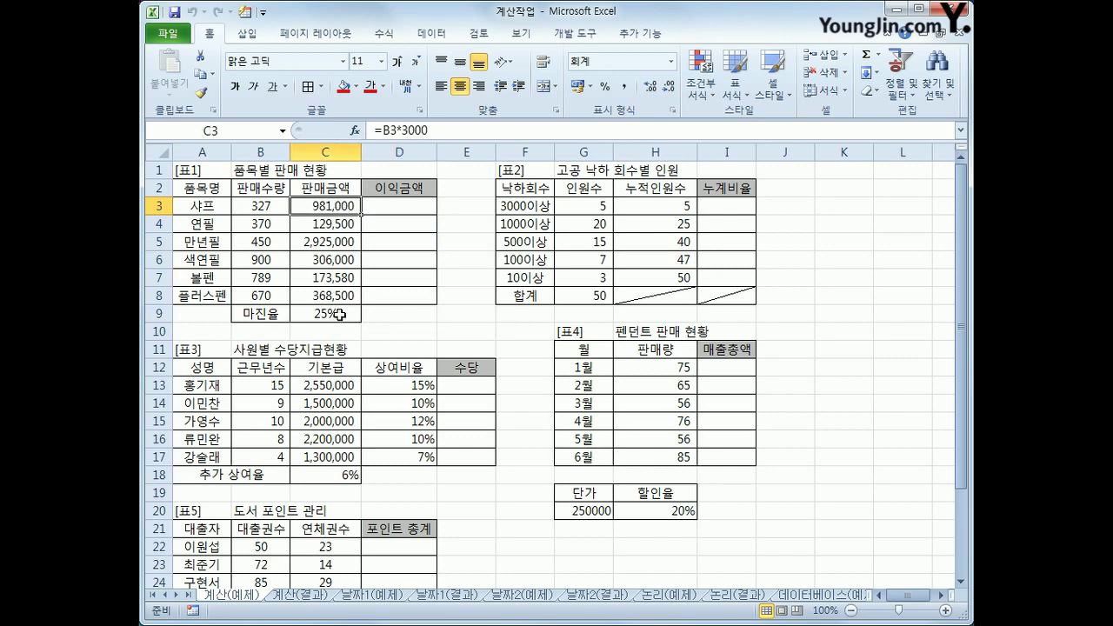
{"action": "left_click", "coordinate": [339, 314]}
{"action": "left_click", "coordinate": [410, 204]}
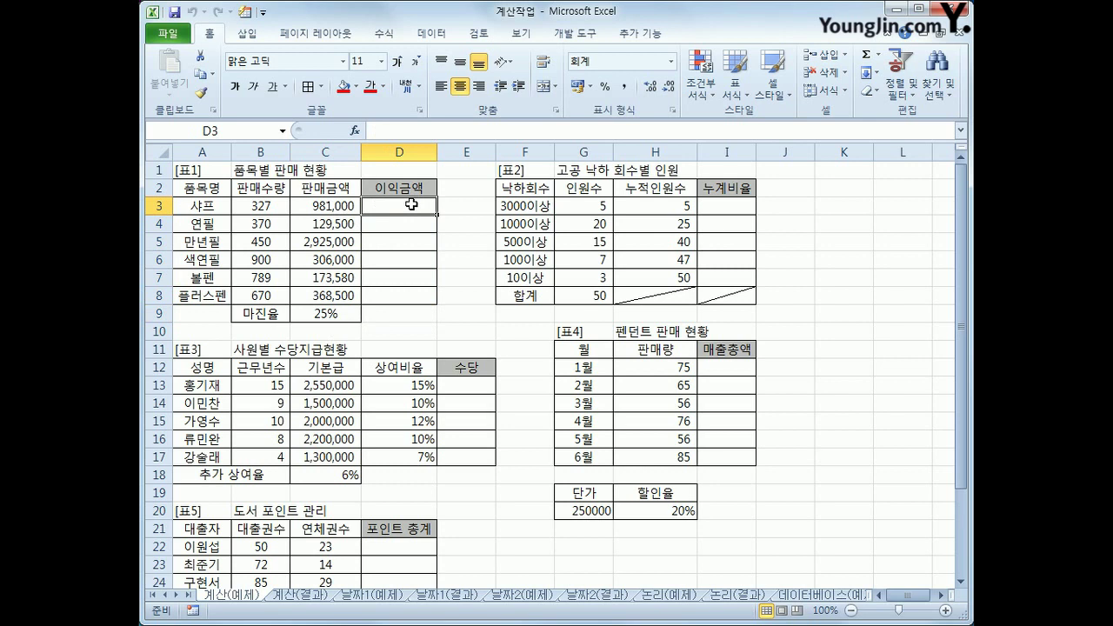
{"action": "type", "text": "="}
{"action": "left_click", "coordinate": [343, 201]}
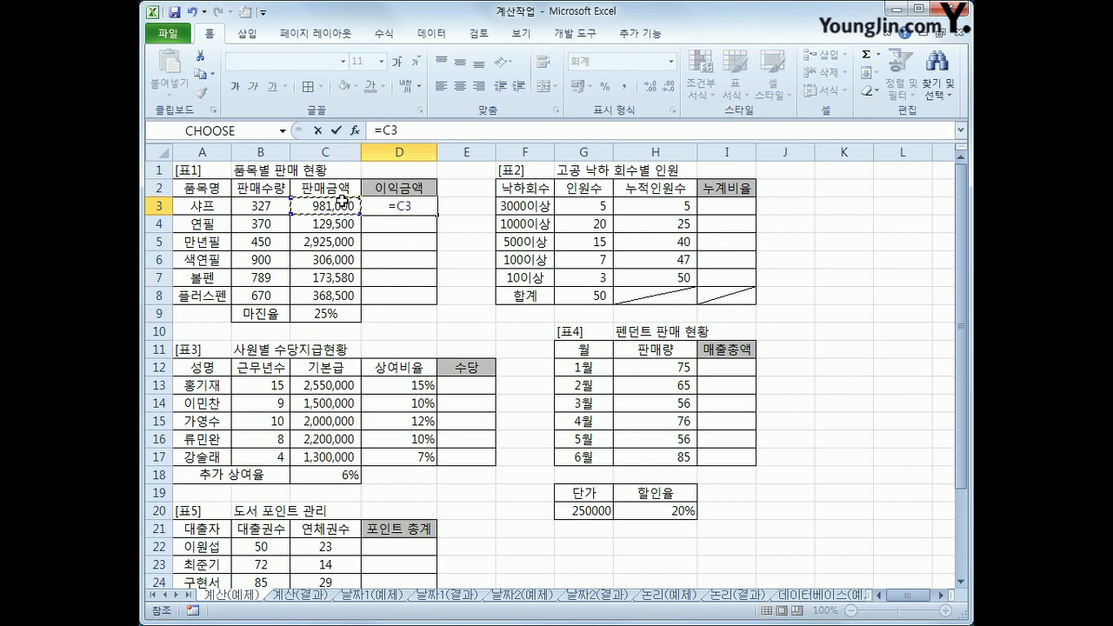
{"action": "type", "text": "*"}
{"action": "left_click", "coordinate": [307, 318]}
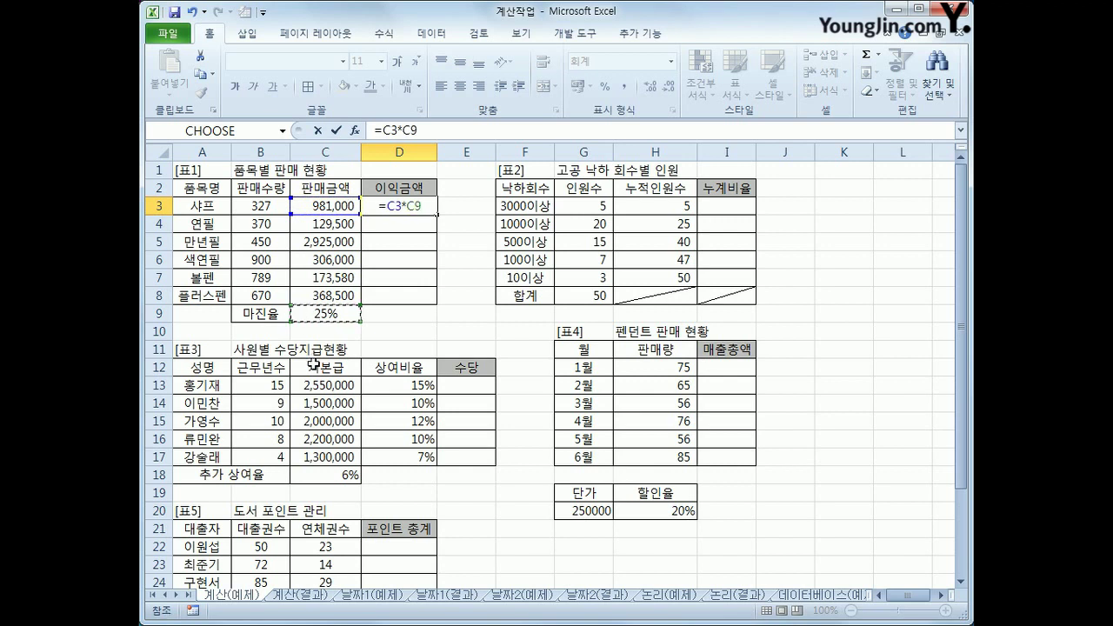
{"action": "key", "text": "Return"}
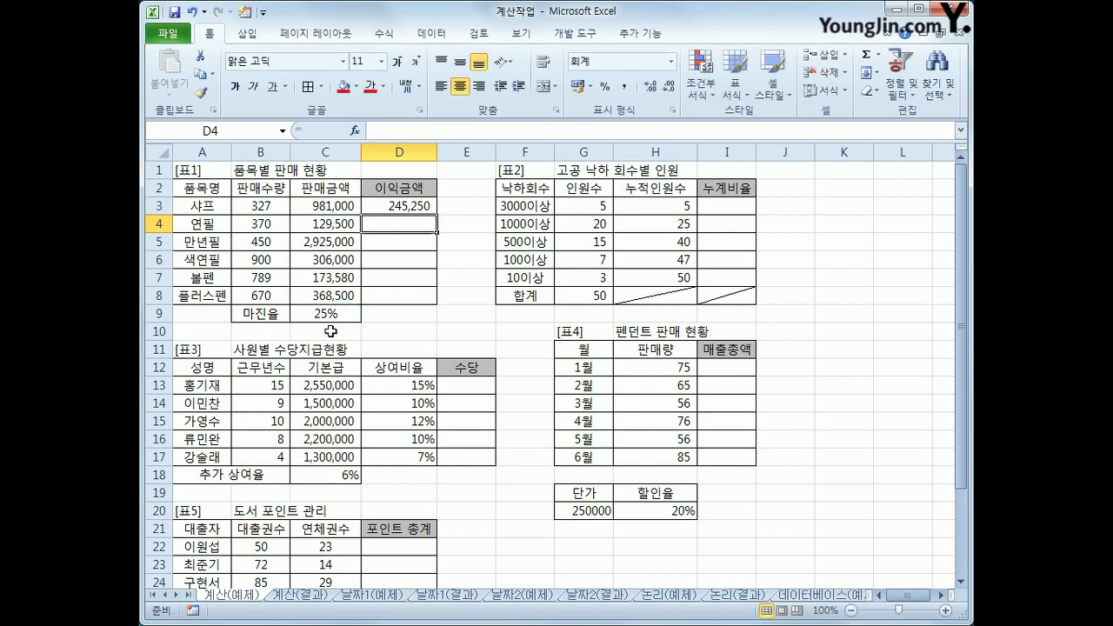
Step: Fill the D3 formula down to D8 and inspect the references in the copied profit formulas
{"action": "left_click", "coordinate": [422, 207]}
{"action": "left_click_drag", "start_coordinate": [436, 214], "coordinate": [439, 306]}
{"action": "left_click", "coordinate": [403, 296]}
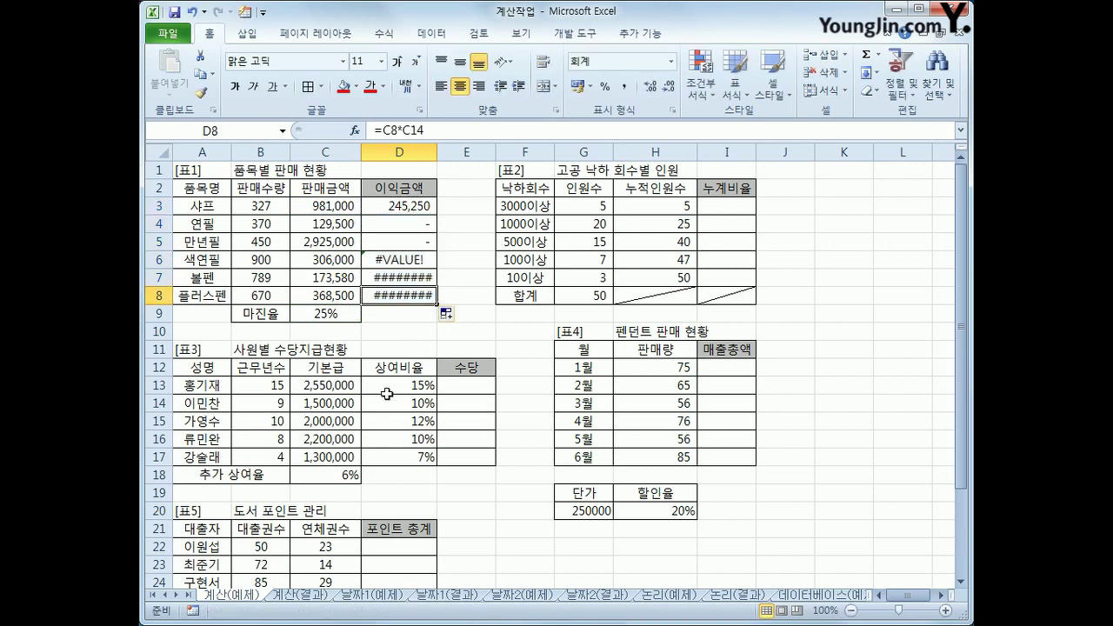
{"action": "left_click", "coordinate": [407, 207]}
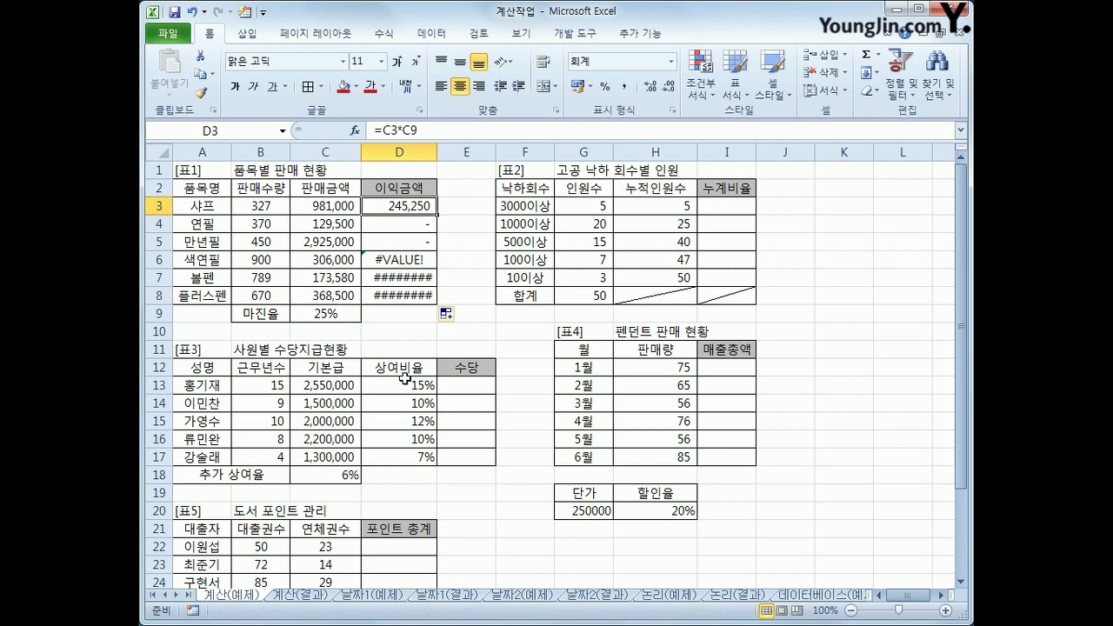
{"action": "left_click", "coordinate": [421, 225]}
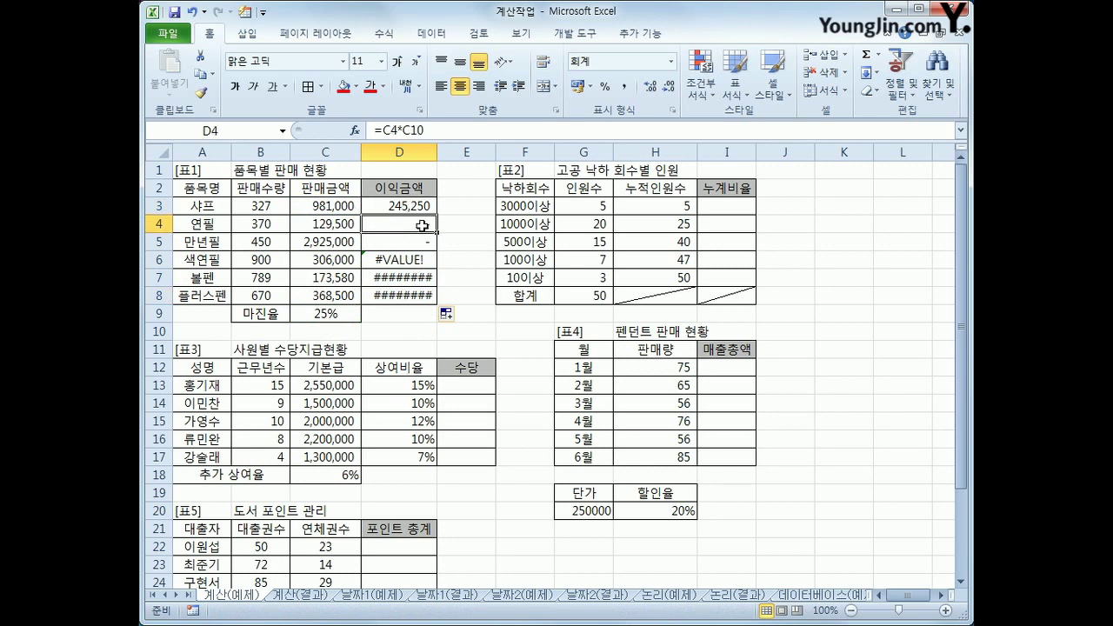
{"action": "left_click", "coordinate": [414, 242]}
{"action": "left_click", "coordinate": [407, 275]}
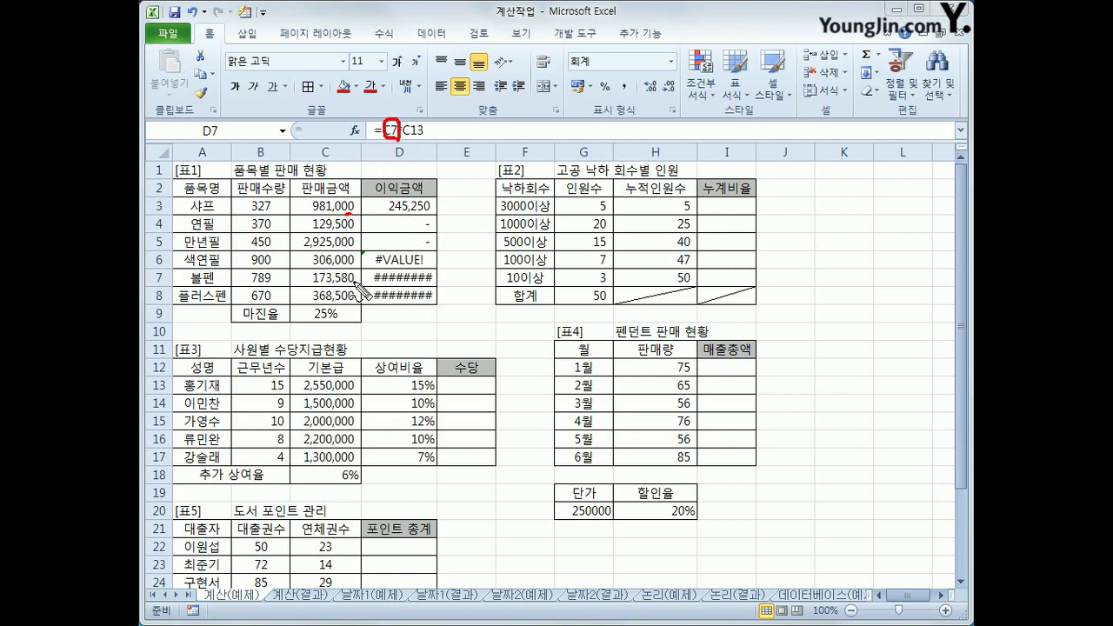
{"action": "mouse_move", "coordinate": [359, 281]}
{"action": "left_mouse_down"}
{"action": "mouse_move", "coordinate": [329, 288]}
{"action": "mouse_move", "coordinate": [347, 273]}
{"action": "mouse_move", "coordinate": [358, 303]}
{"action": "mouse_move", "coordinate": [336, 326]}
{"action": "mouse_move", "coordinate": [339, 374]}
{"action": "mouse_move", "coordinate": [327, 391]}
{"action": "mouse_move", "coordinate": [353, 387]}
{"action": "mouse_move", "coordinate": [341, 379]}
{"action": "left_mouse_up"}
{"action": "mouse_move", "coordinate": [424, 139]}
{"action": "left_mouse_down"}
{"action": "mouse_move", "coordinate": [364, 148]}
{"action": "mouse_move", "coordinate": [417, 157]}
{"action": "left_mouse_up"}
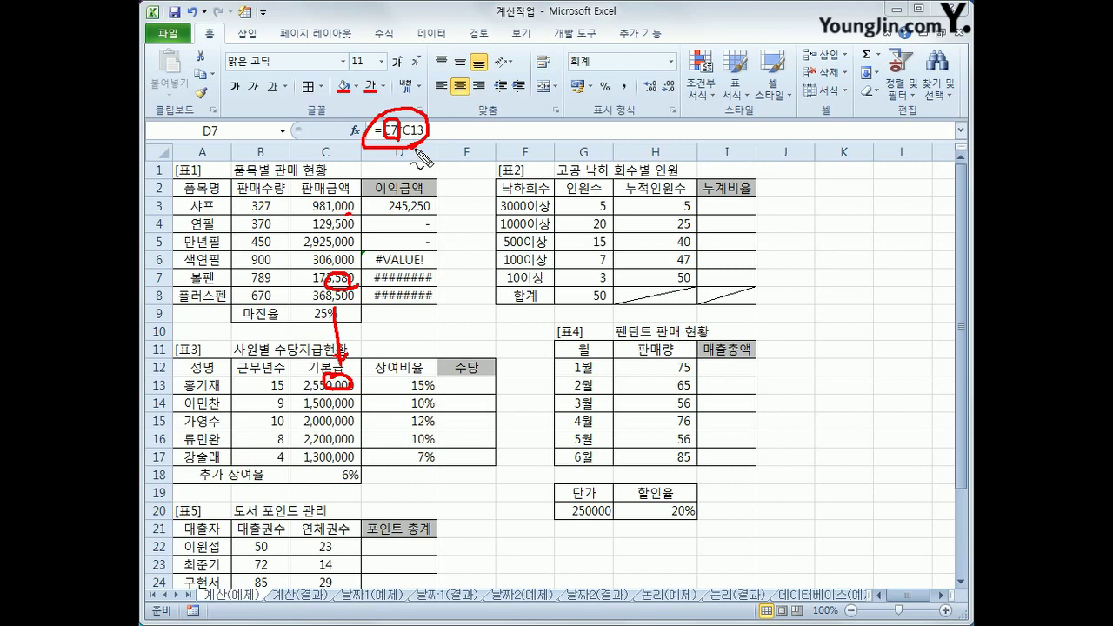
{"action": "mouse_move", "coordinate": [375, 202]}
{"action": "left_mouse_down"}
{"action": "mouse_move", "coordinate": [389, 213]}
{"action": "mouse_move", "coordinate": [419, 208]}
{"action": "mouse_move", "coordinate": [449, 229]}
{"action": "mouse_move", "coordinate": [470, 226]}
{"action": "left_mouse_up"}
{"action": "mouse_move", "coordinate": [334, 318]}
{"action": "left_mouse_down"}
{"action": "mouse_move", "coordinate": [324, 329]}
{"action": "mouse_move", "coordinate": [315, 309]}
{"action": "mouse_move", "coordinate": [338, 327]}
{"action": "left_mouse_up"}
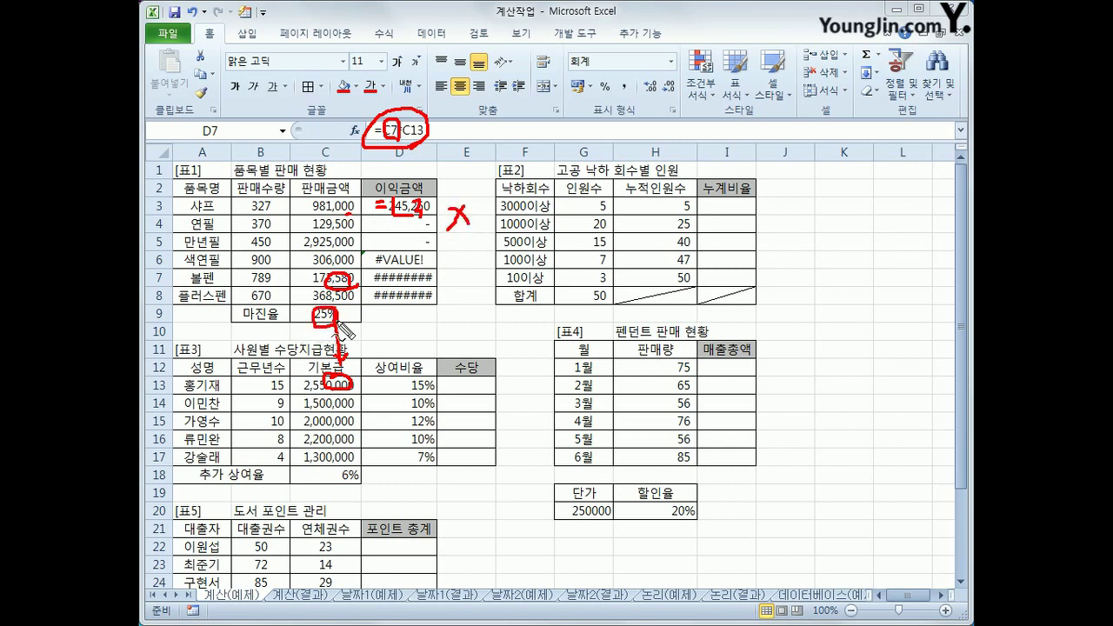
{"action": "left_click_drag", "start_coordinate": [425, 215], "coordinate": [424, 286]}
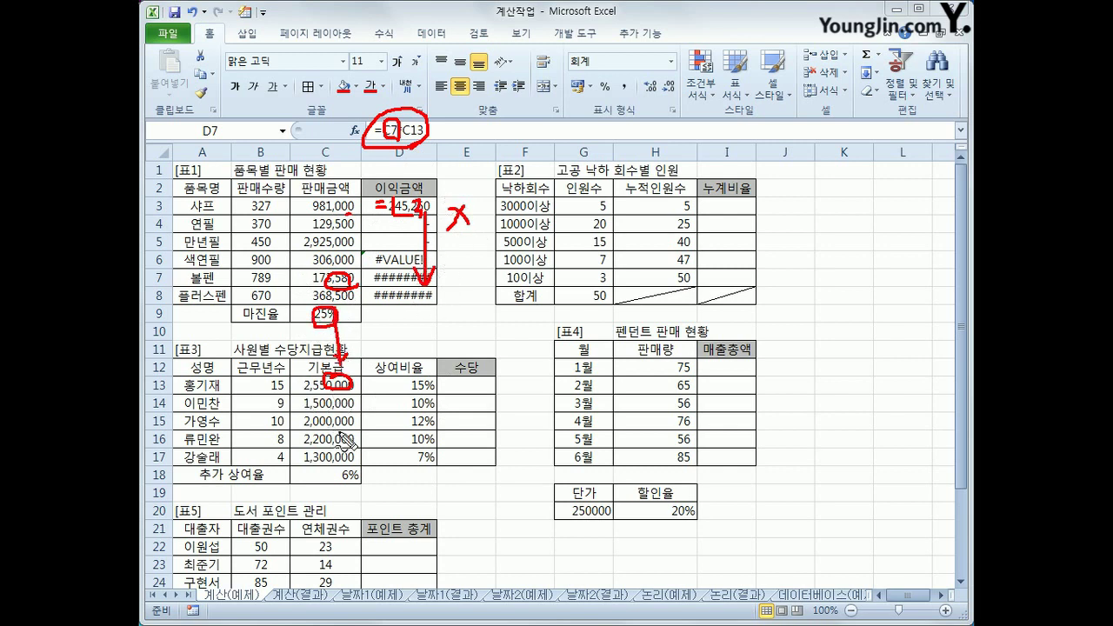
{"action": "key", "text": "Escape"}
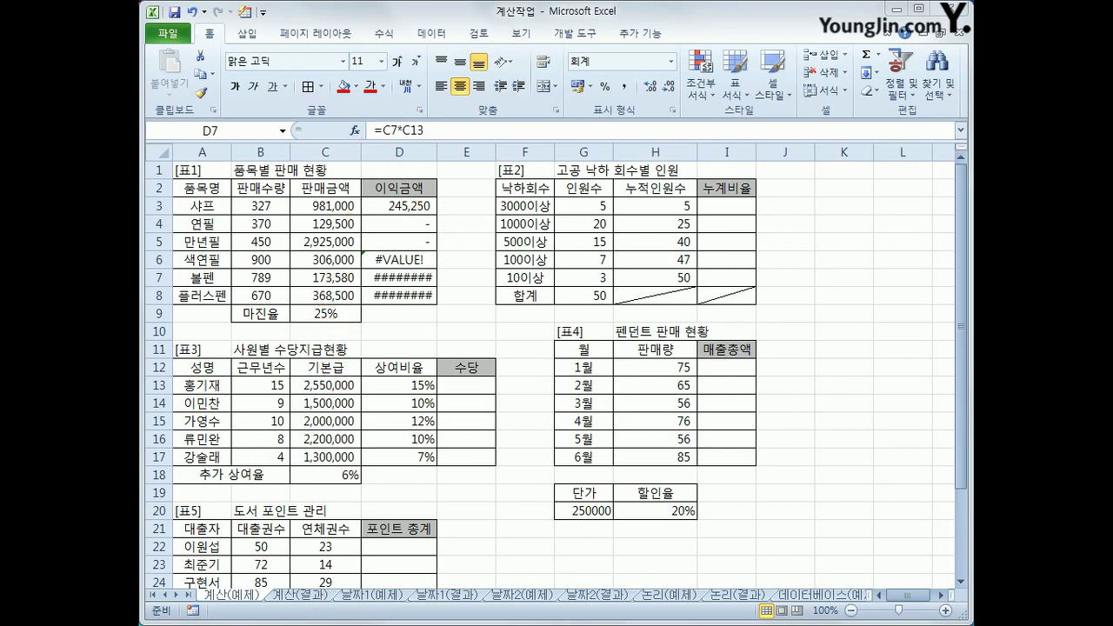
Step: Clear the profit formulas from D3:D8
{"action": "left_click", "coordinate": [421, 206]}
{"action": "left_click_drag", "start_coordinate": [436, 214], "coordinate": [414, 300]}
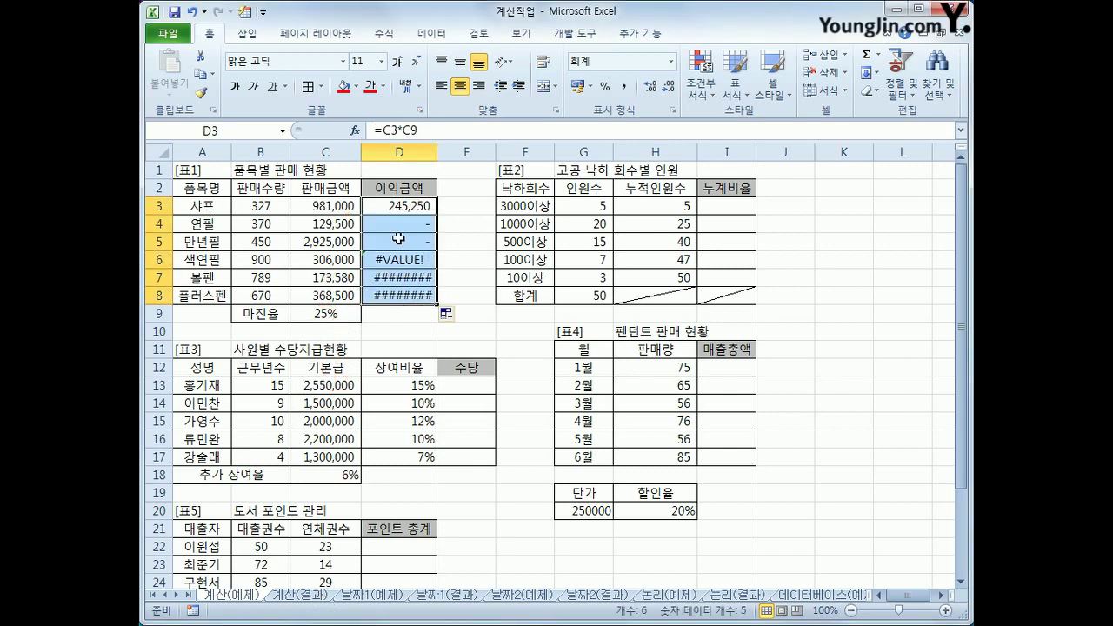
{"action": "key", "text": "Delete"}
Step: Enter the formula =C3*$C$9 in D3, with an absolute reference to the margin rate
{"action": "left_click", "coordinate": [405, 208]}
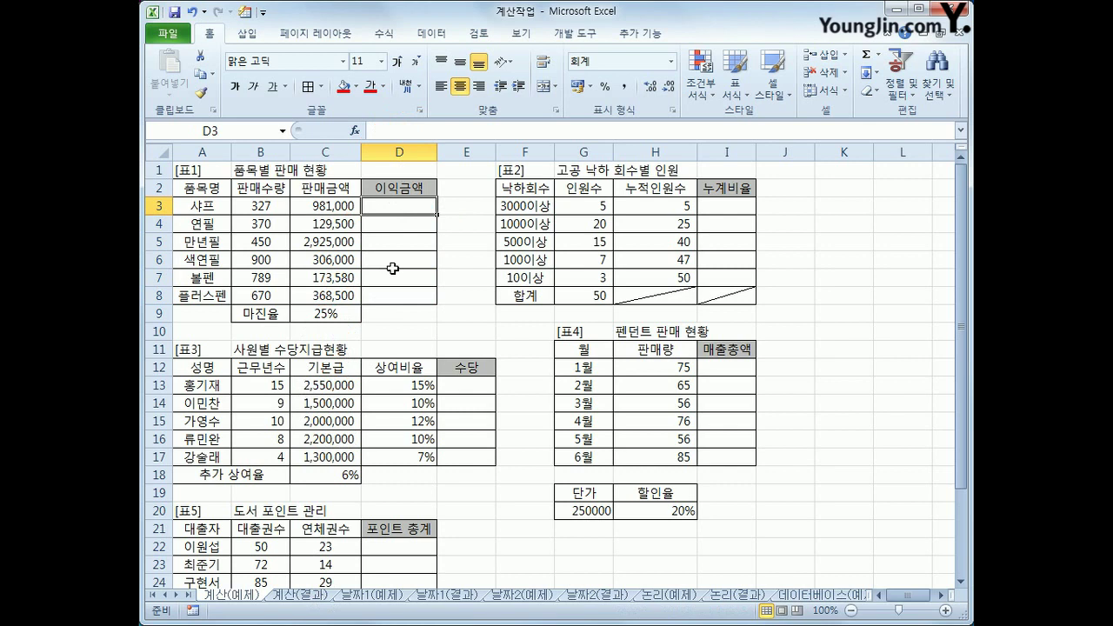
{"action": "type", "text": "="}
{"action": "left_click", "coordinate": [331, 207]}
{"action": "type", "text": "*"}
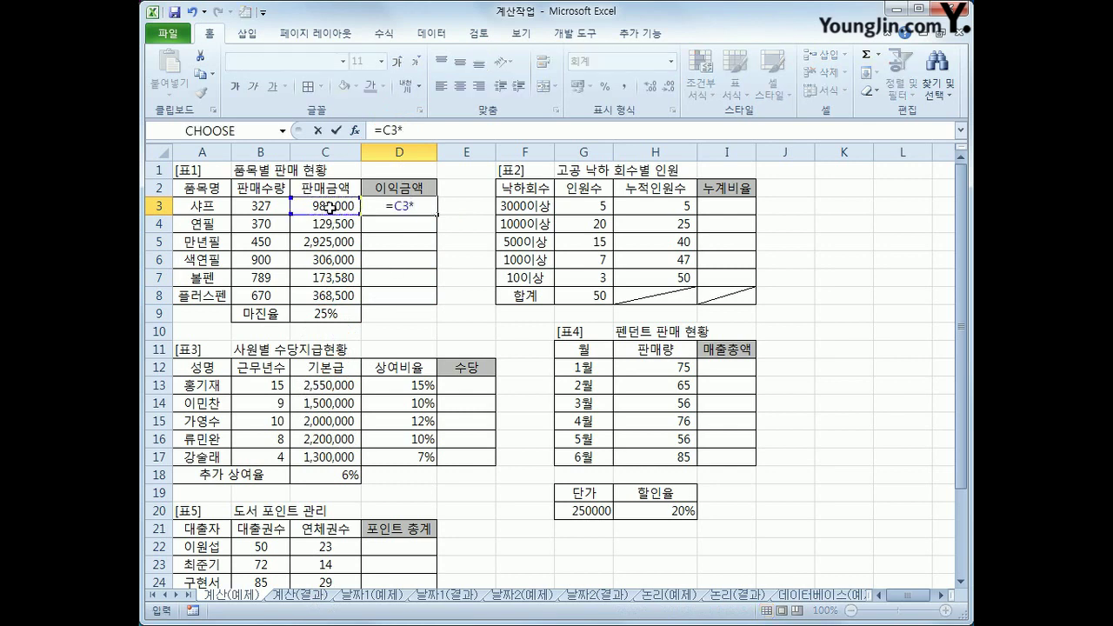
{"action": "left_click", "coordinate": [344, 321]}
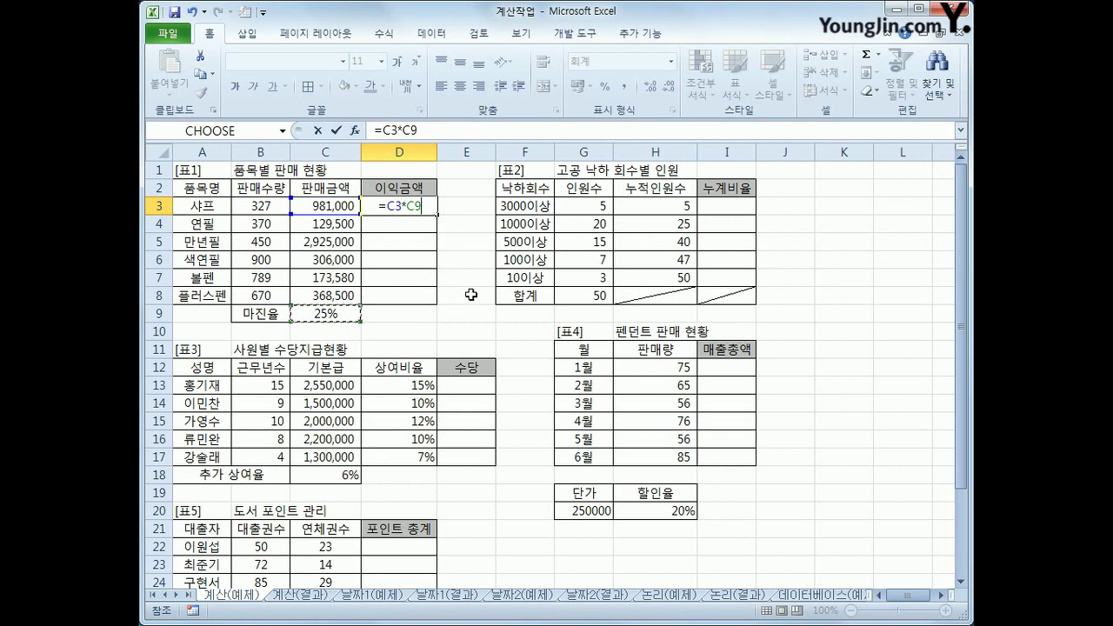
{"action": "key", "text": "F4"}
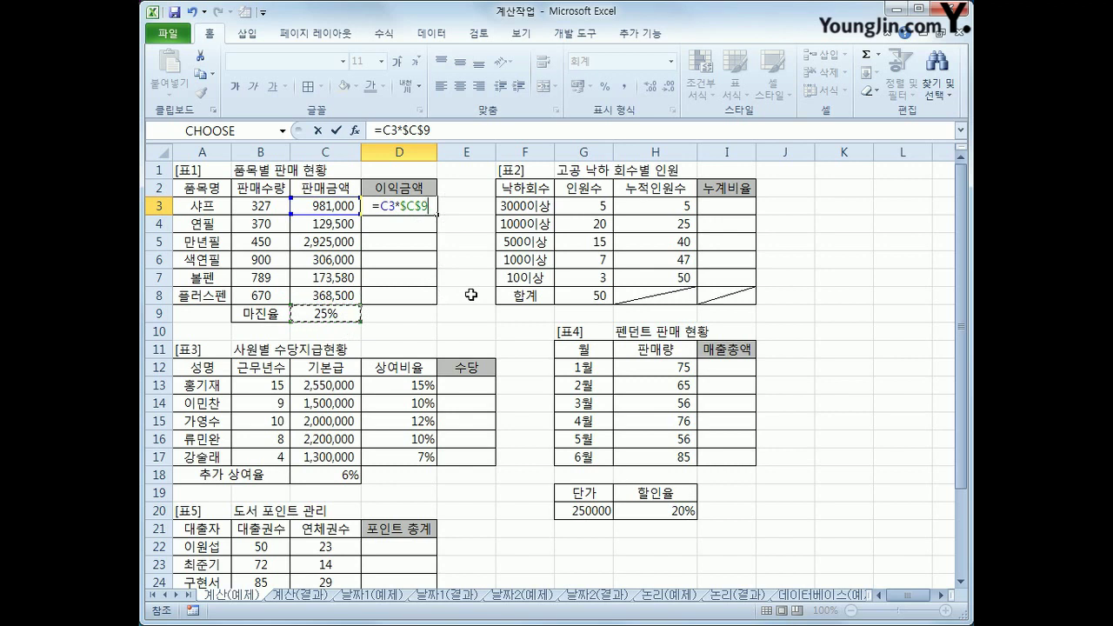
{"action": "key", "text": "Return"}
Step: Fill the D3 profit formula down to D8 and check the copied formulas in D8, D7 and D6
{"action": "left_click", "coordinate": [433, 208]}
{"action": "left_click_drag", "start_coordinate": [436, 212], "coordinate": [434, 301]}
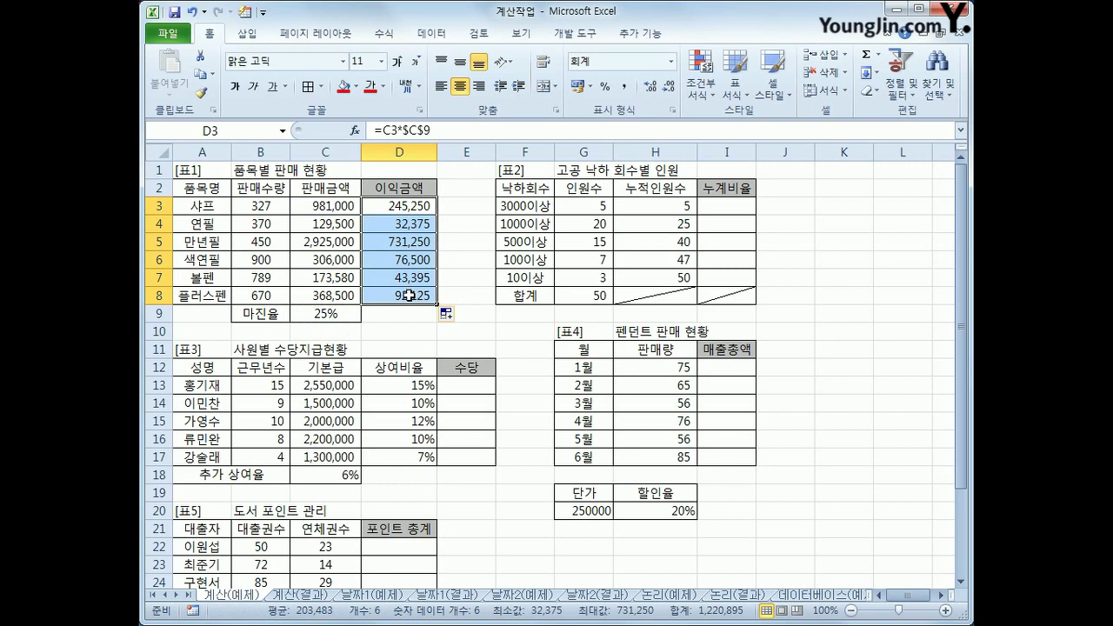
{"action": "left_click", "coordinate": [411, 297]}
{"action": "left_click", "coordinate": [408, 277]}
{"action": "left_click", "coordinate": [407, 259]}
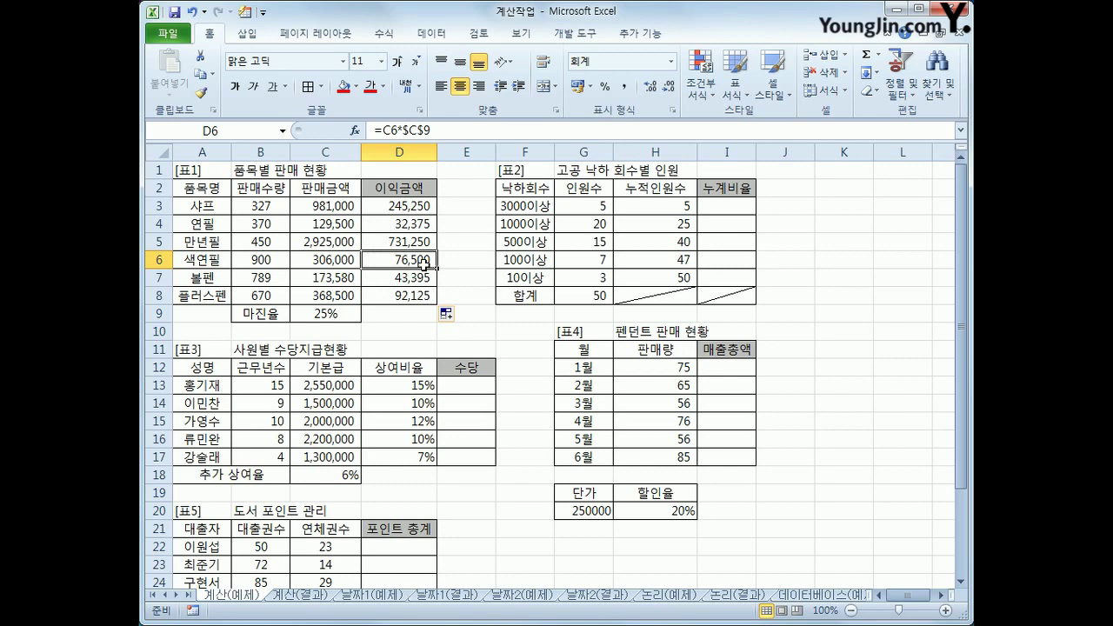
Step: Calculate the cumulative ratios (누계비율) by entering =H3/$G$8 in I3 and filling it down to I7
{"action": "left_click", "coordinate": [713, 205]}
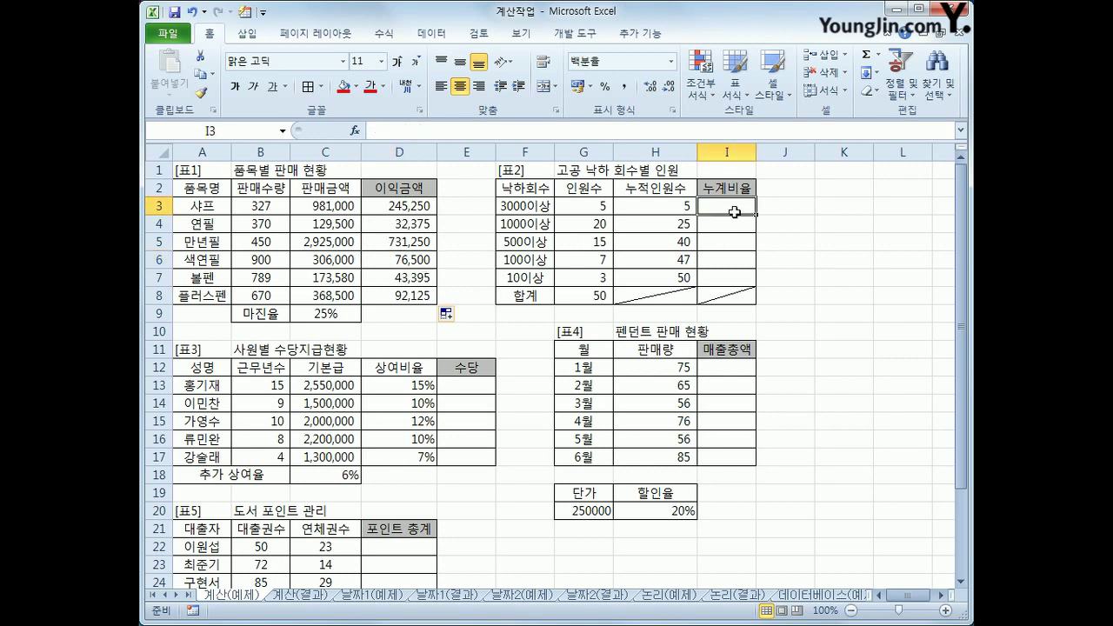
{"action": "left_click_drag", "start_coordinate": [735, 209], "coordinate": [735, 272]}
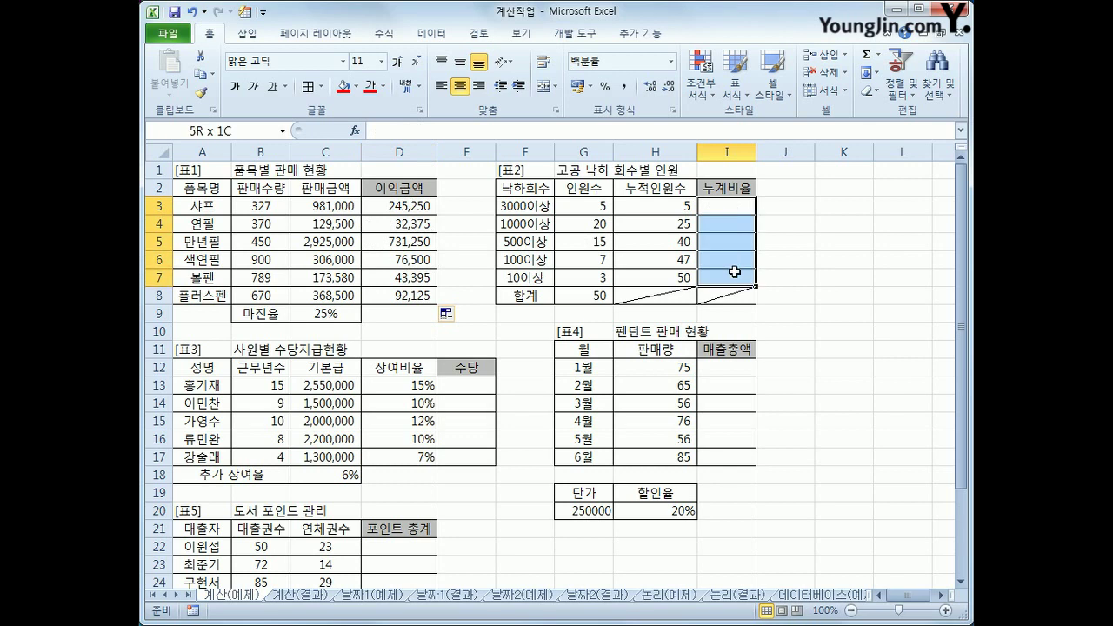
{"action": "left_click", "coordinate": [726, 207]}
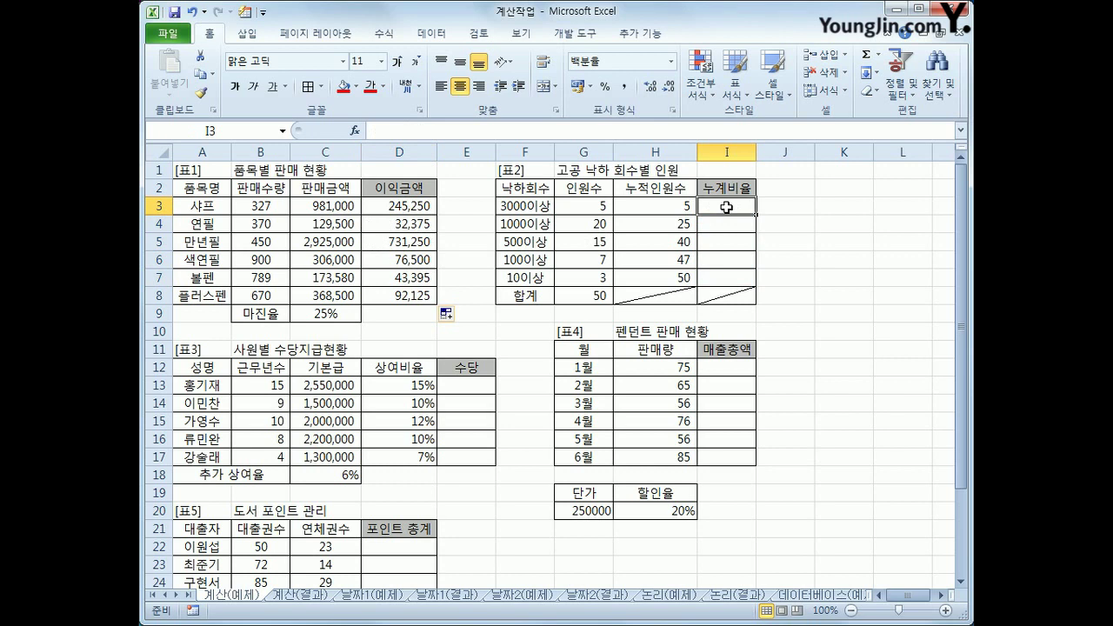
{"action": "type", "text": "="}
{"action": "left_click", "coordinate": [673, 206]}
{"action": "type", "text": "/"}
{"action": "left_click", "coordinate": [608, 296]}
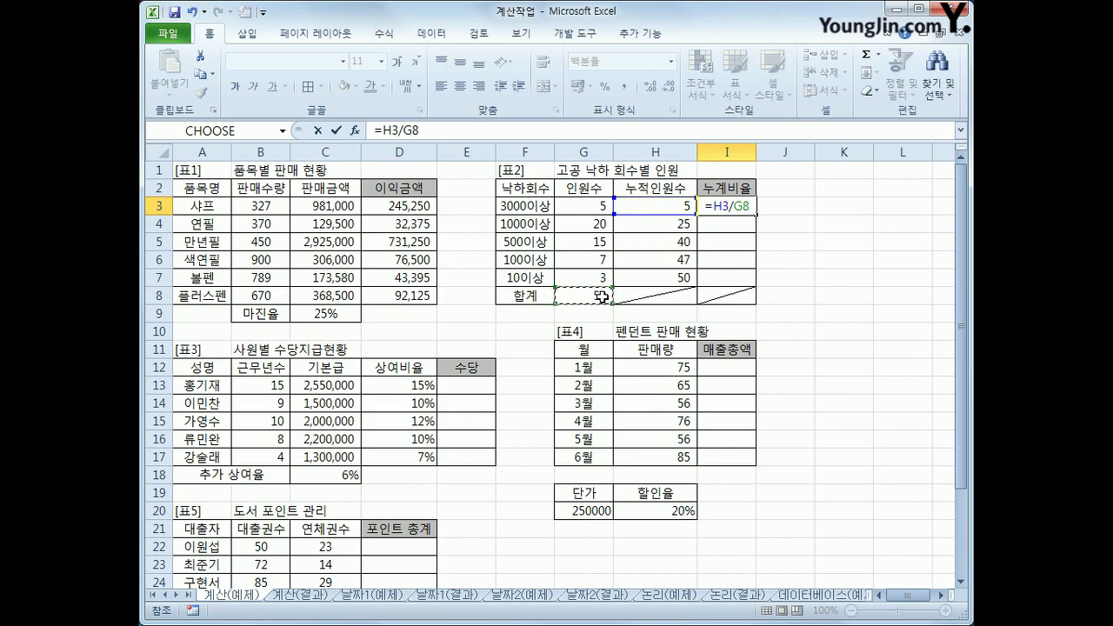
{"action": "key", "text": "F4"}
{"action": "key", "text": "Return"}
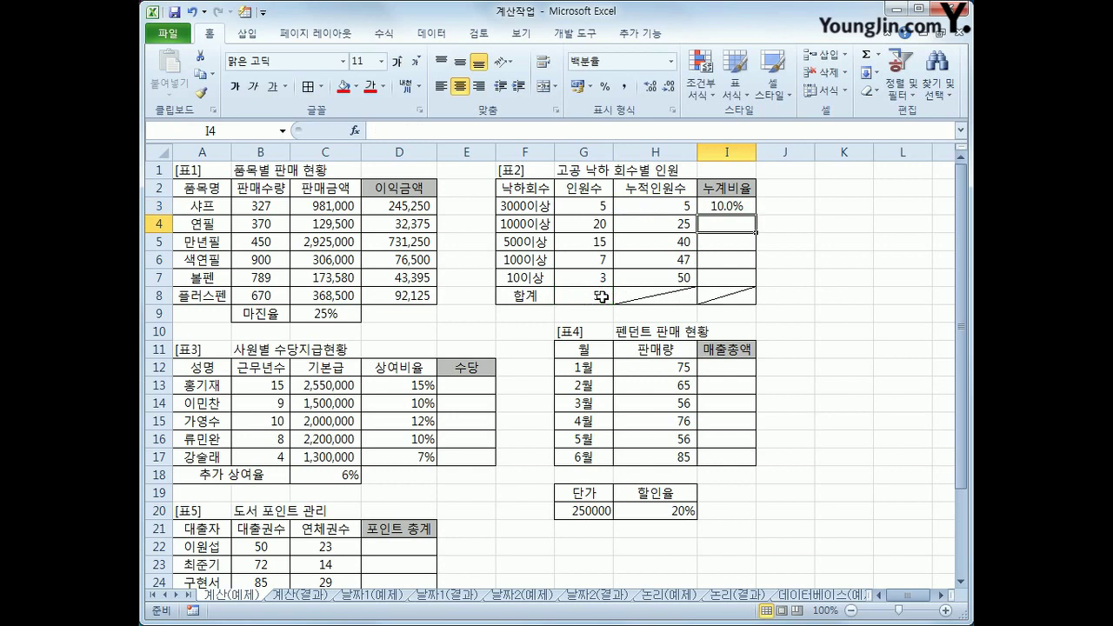
{"action": "left_click", "coordinate": [739, 206]}
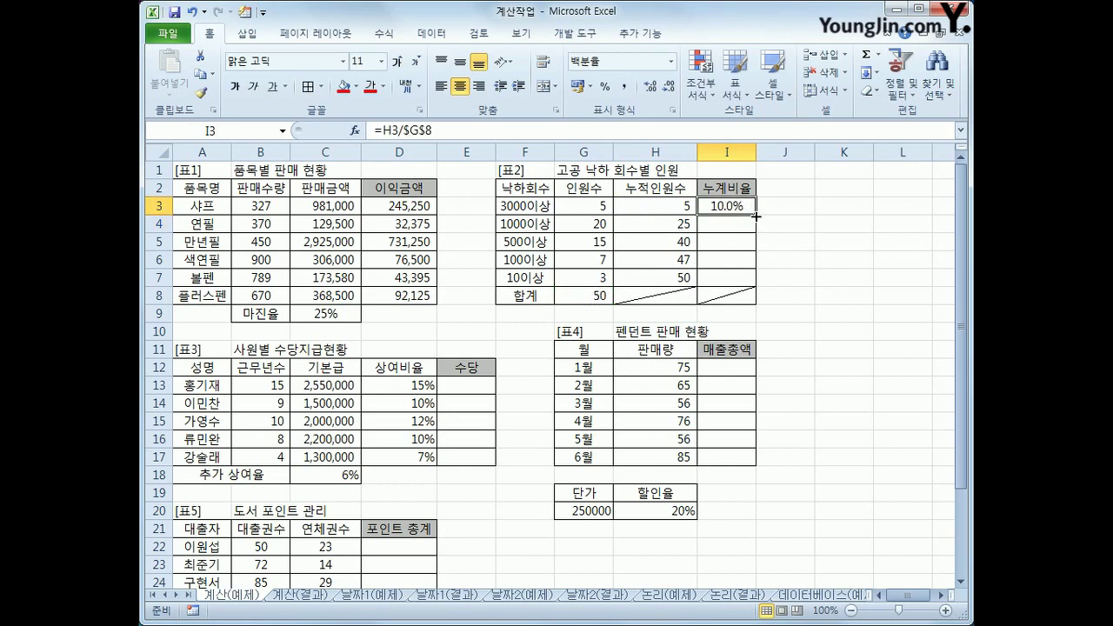
{"action": "left_click_drag", "start_coordinate": [756, 216], "coordinate": [755, 282]}
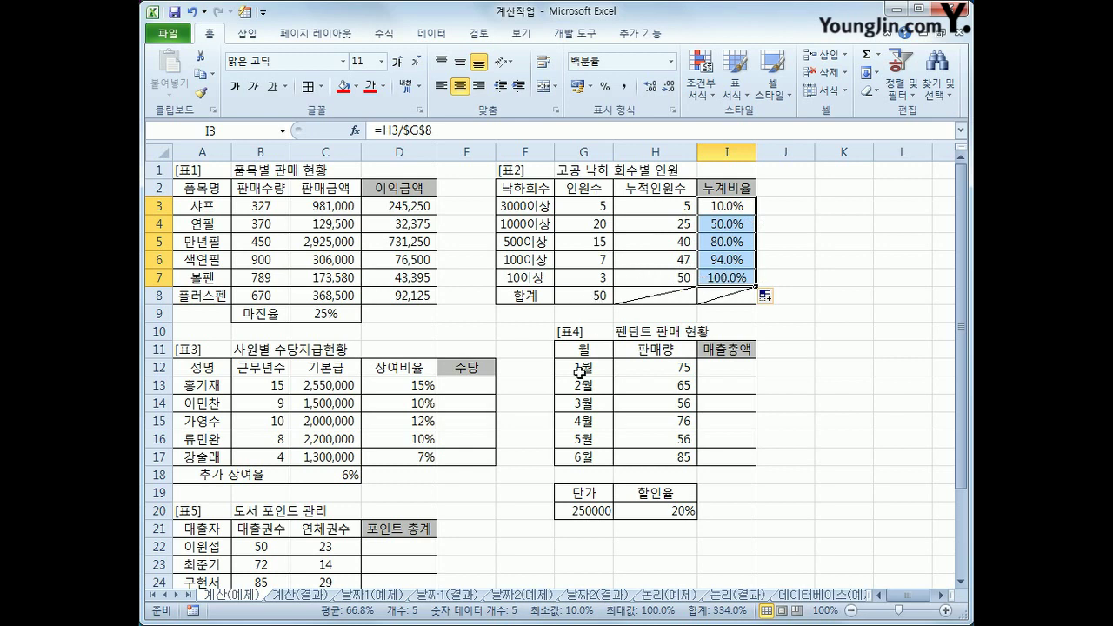
Step: Calculate the allowances (수당) in 표3 by entering =C13+C13*(D13+$C$18) in E13 and filling it down to E17
{"action": "left_click", "coordinate": [456, 385]}
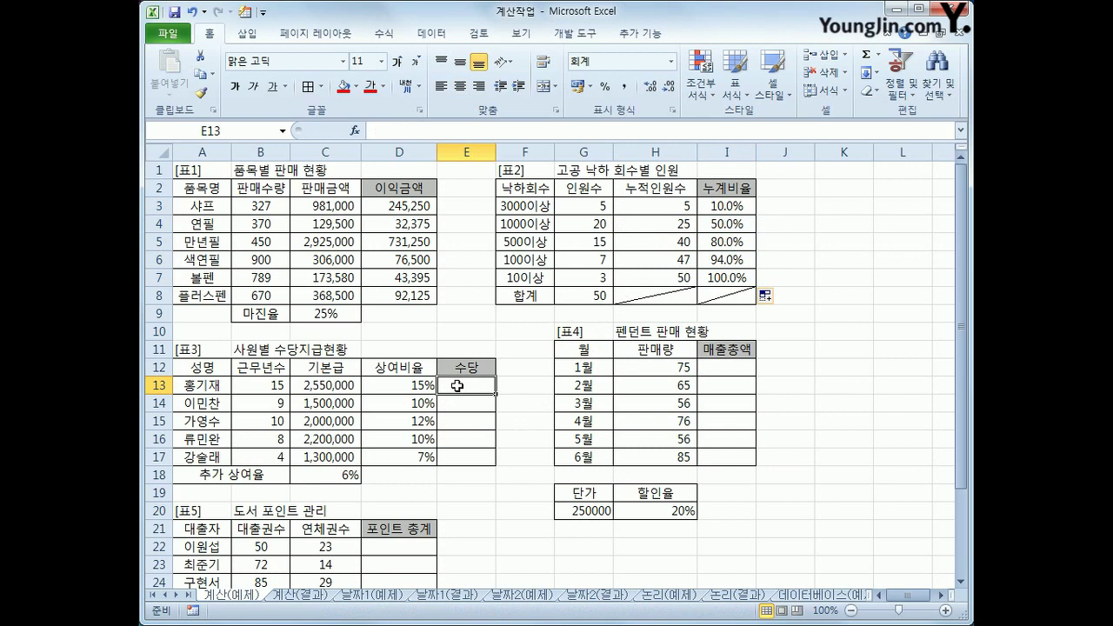
{"action": "type", "text": "="}
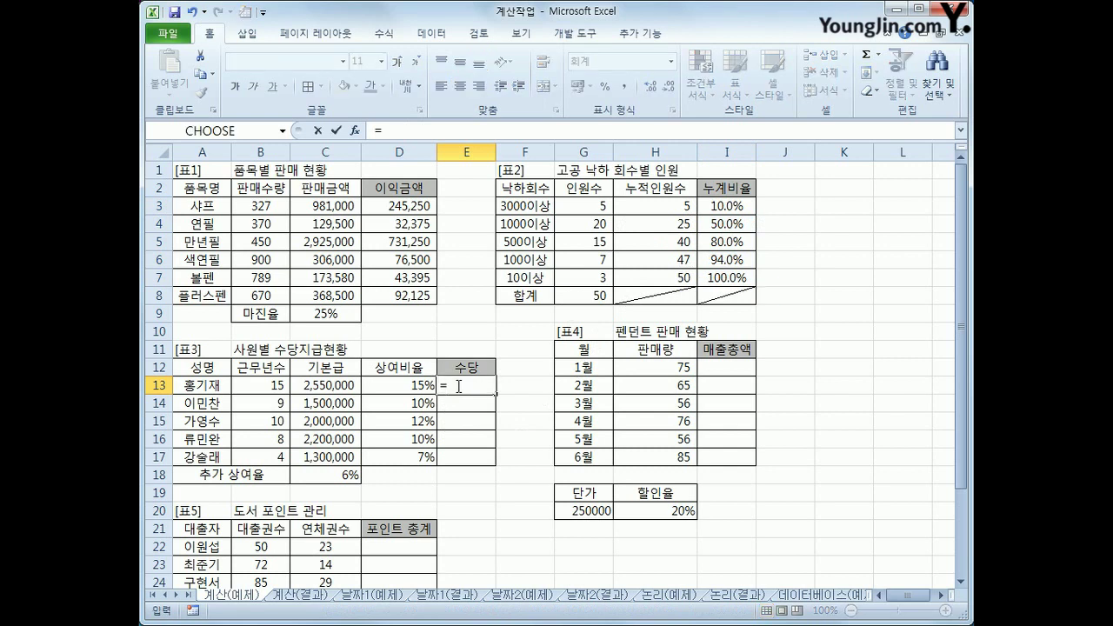
{"action": "type", "text": "+"}
{"action": "left_click", "coordinate": [324, 387]}
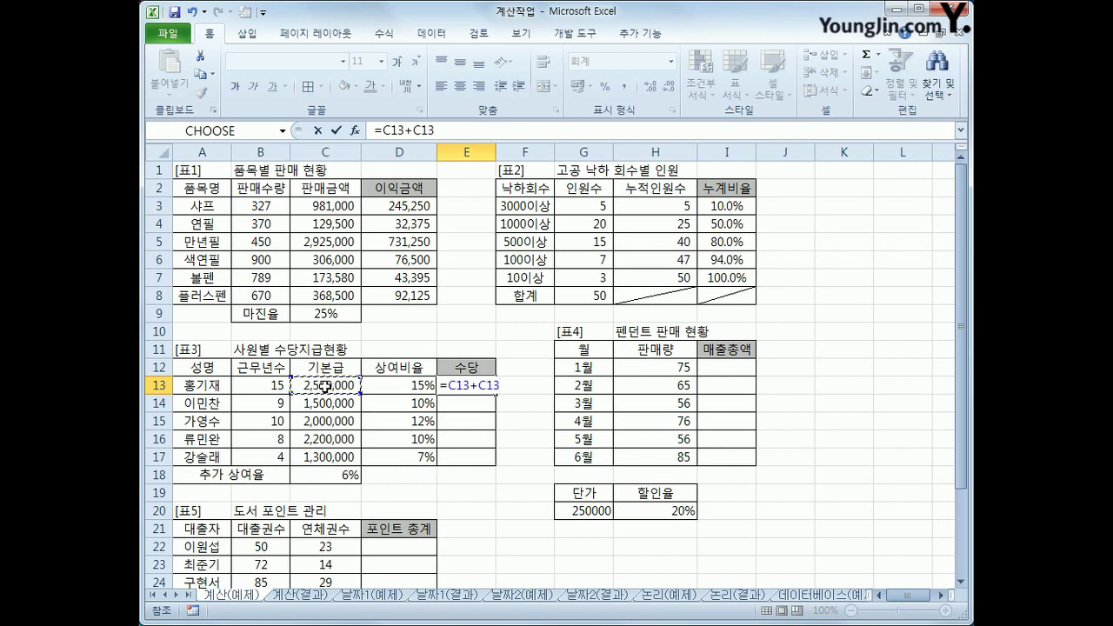
{"action": "type", "text": "*("}
{"action": "key", "text": "Left"}
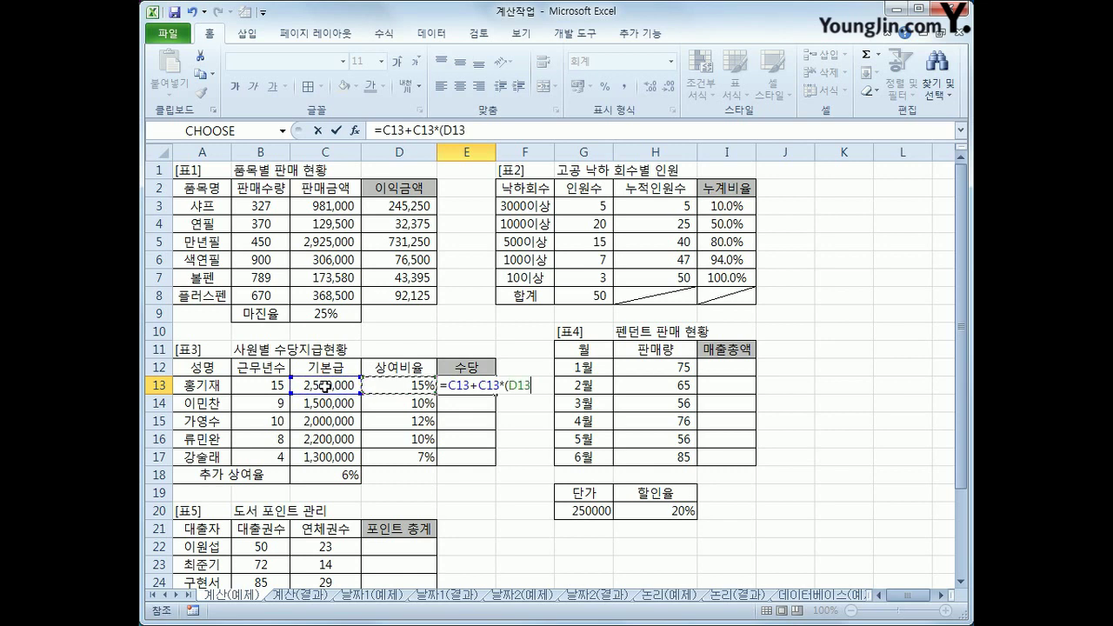
{"action": "type", "text": "+"}
{"action": "left_click", "coordinate": [329, 479]}
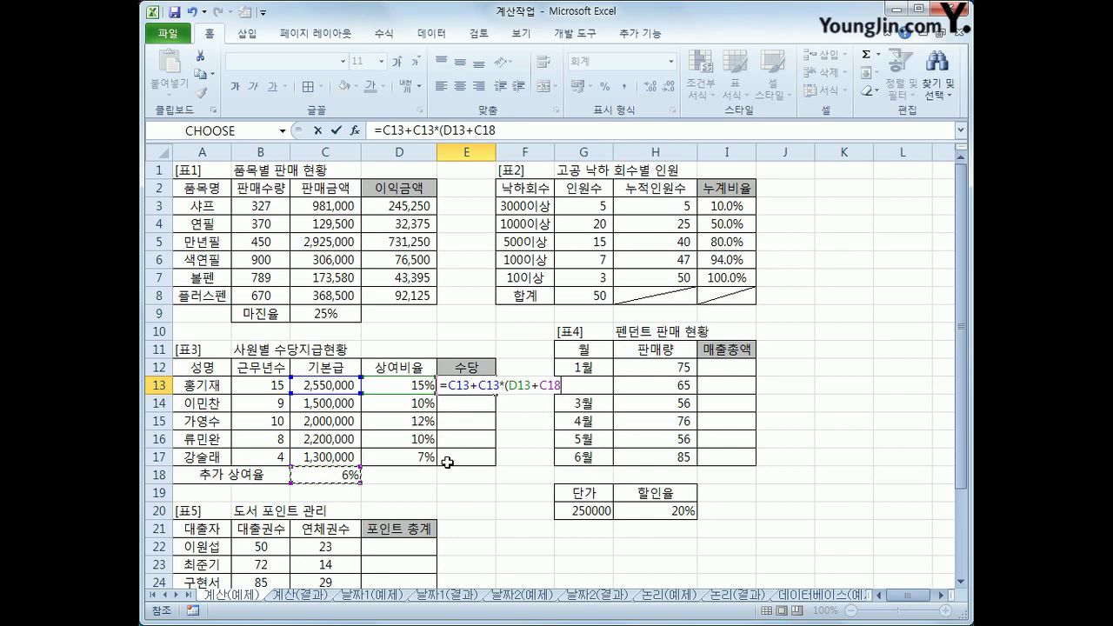
{"action": "key", "text": "F4"}
{"action": "type", "text": ")"}
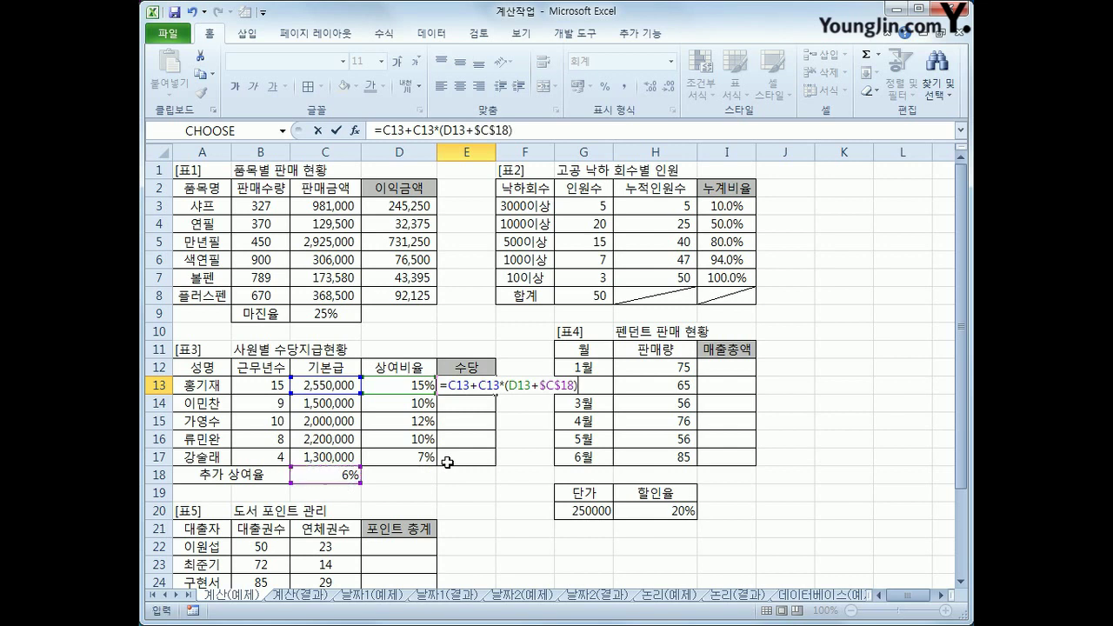
{"action": "key", "text": "Return"}
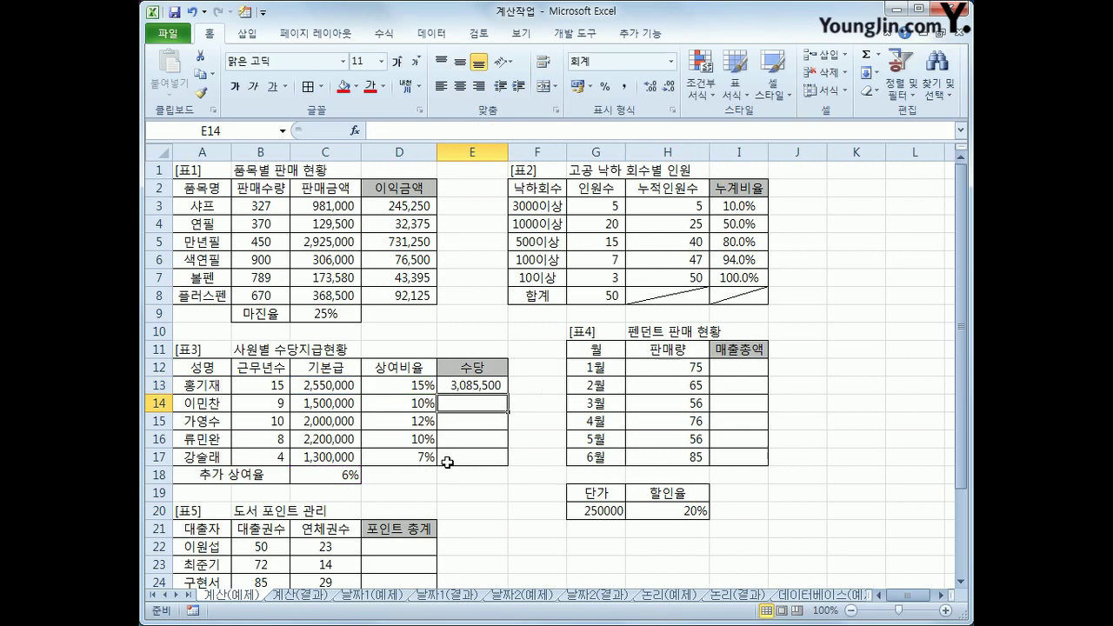
{"action": "left_click", "coordinate": [484, 385]}
{"action": "left_click_drag", "start_coordinate": [497, 398], "coordinate": [438, 456]}
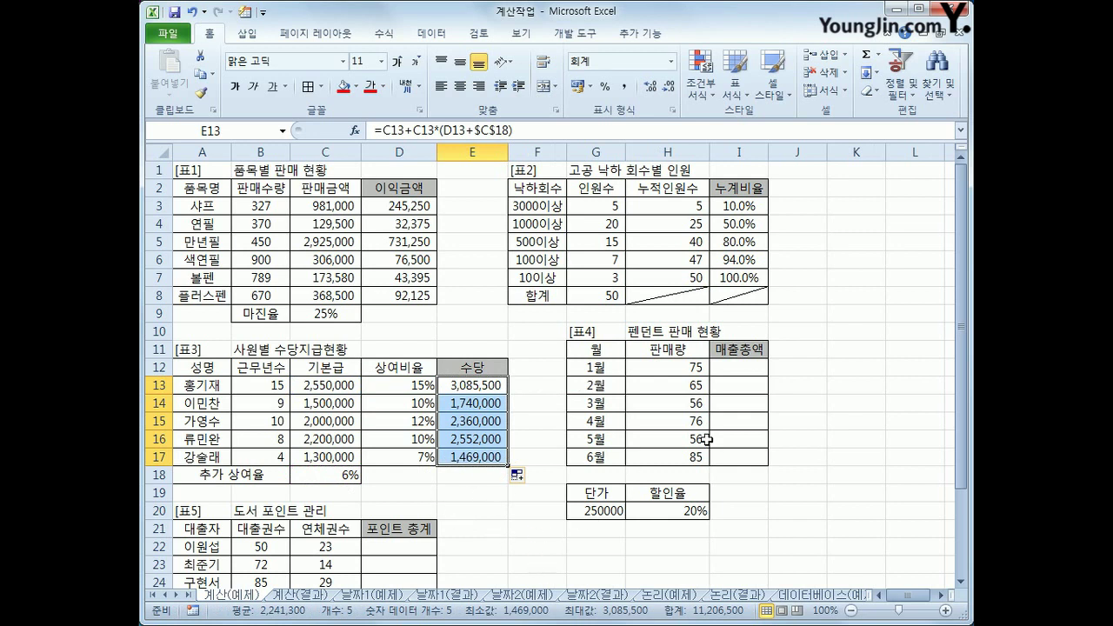
Step: Enter the total sales (매출총액) formula =(H12*$G$20)*(1-$H$20) in I12, with absolute references to the unit price and discount rate
{"action": "left_click", "coordinate": [742, 372]}
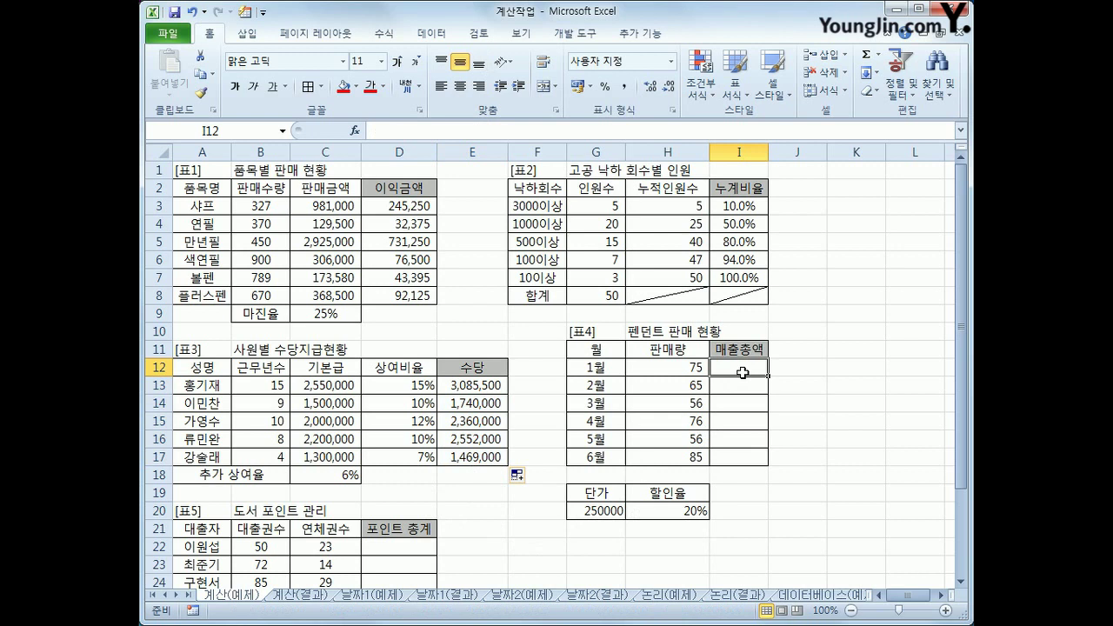
{"action": "type", "text": "=("}
{"action": "key", "text": "Left"}
{"action": "type", "text": "*"}
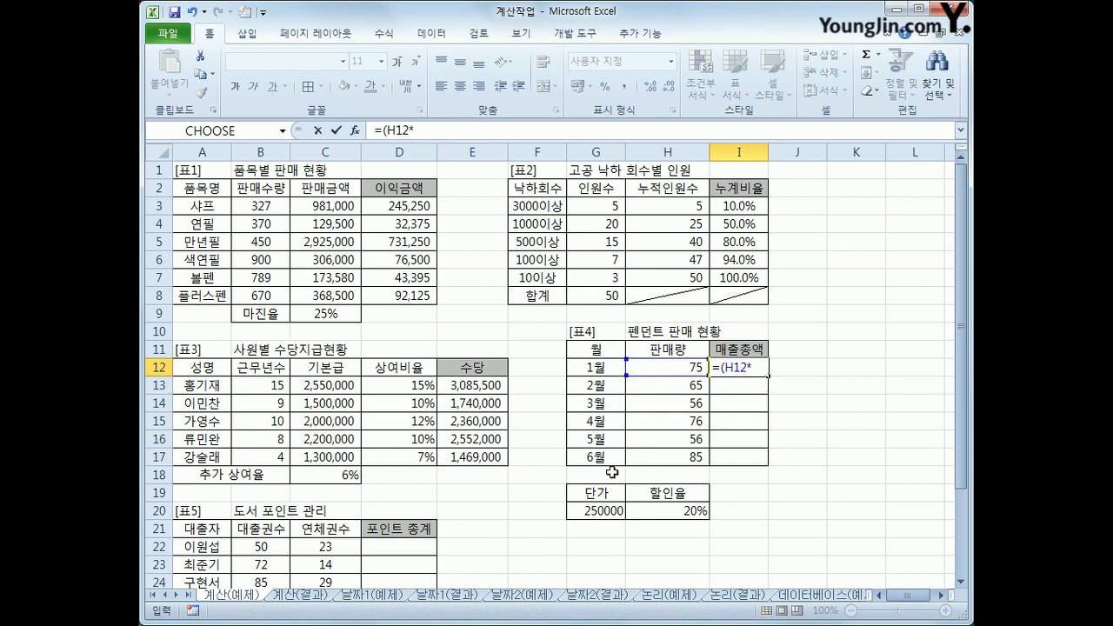
{"action": "left_click", "coordinate": [581, 512]}
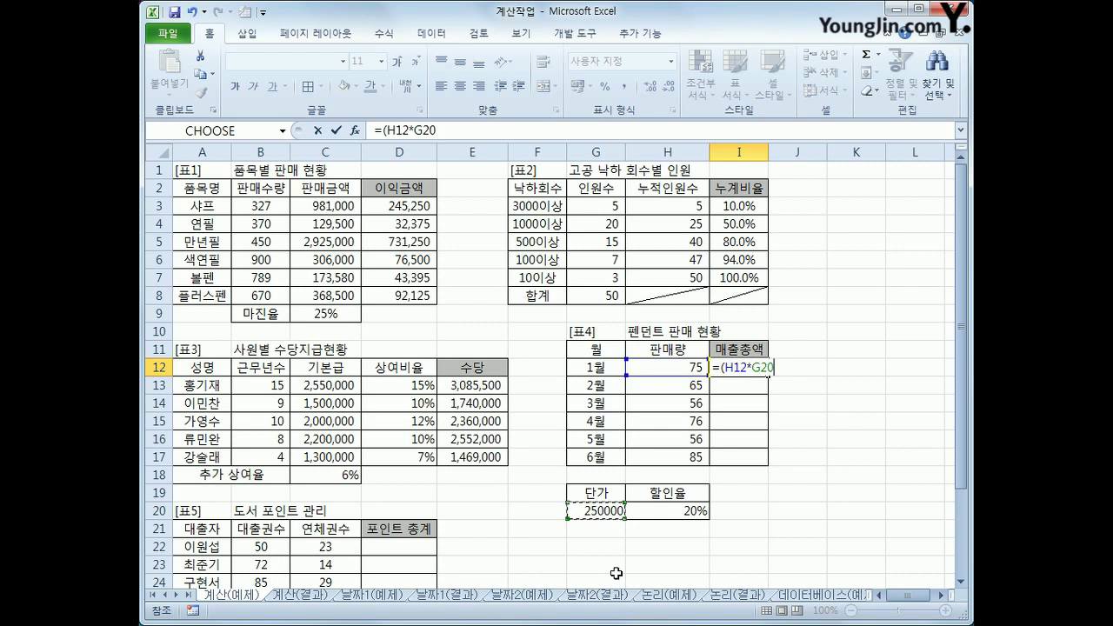
{"action": "key", "text": "F4"}
{"action": "type", "text": ")"}
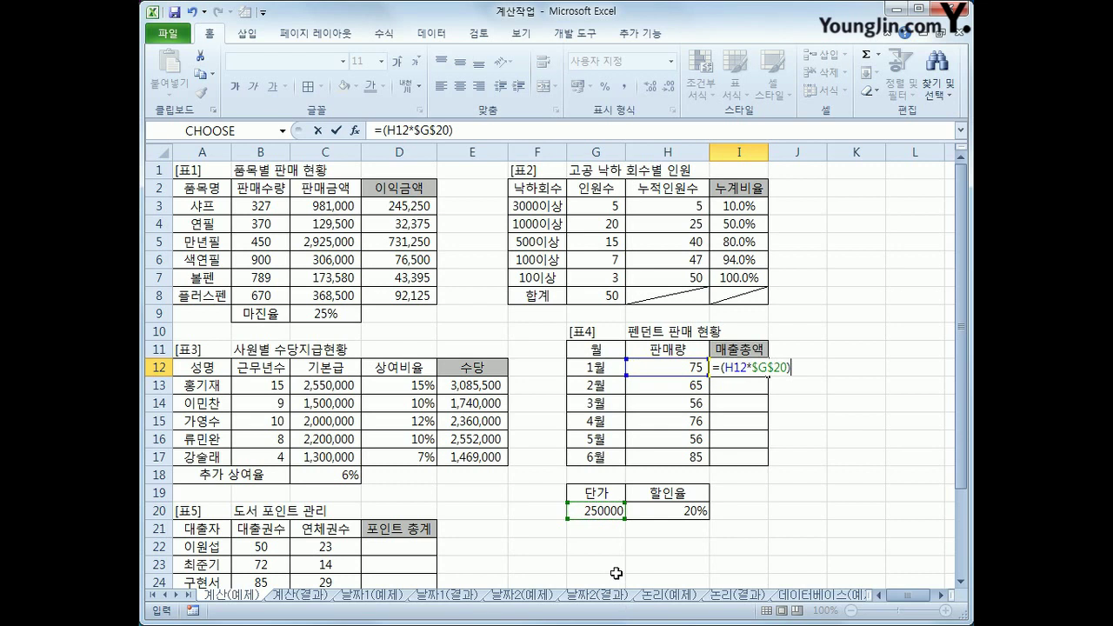
{"action": "type", "text": "*(1-"}
{"action": "left_click", "coordinate": [694, 513]}
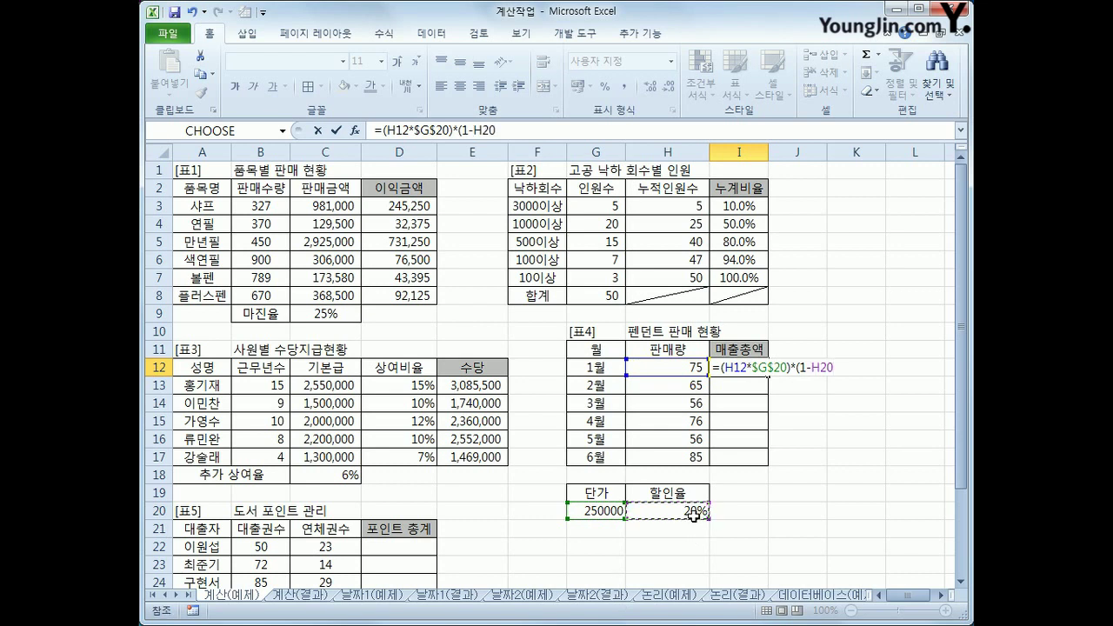
{"action": "key", "text": "F4"}
{"action": "type", "text": ")"}
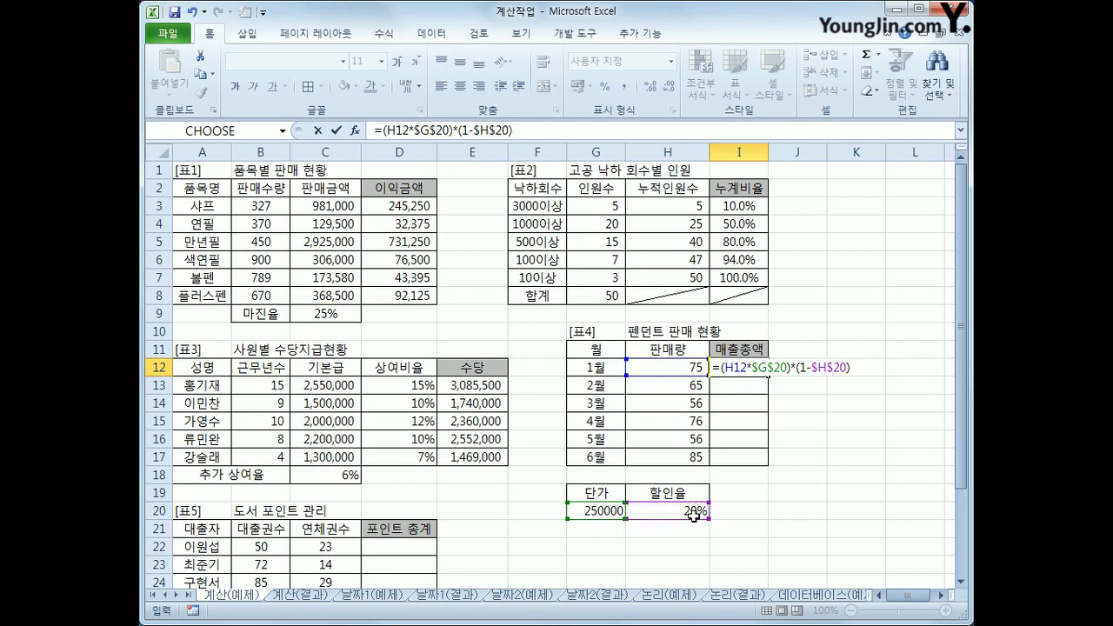
{"action": "key", "text": "Return"}
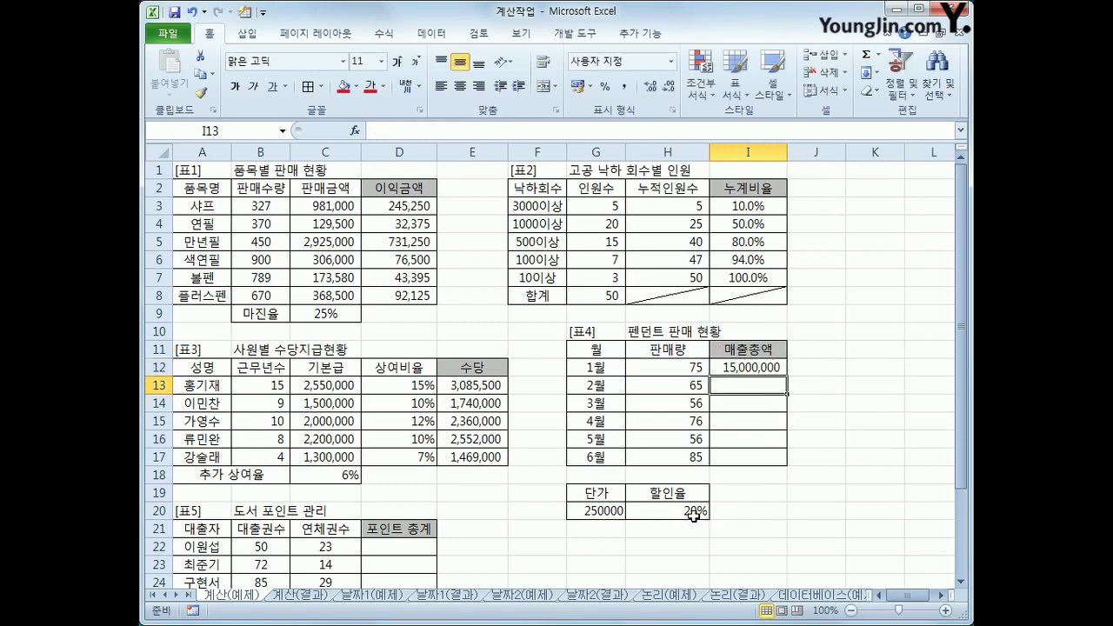
Step: Fill the I12 total sales formula down to I17 and check the copied formula in I17
{"action": "left_click", "coordinate": [748, 368]}
{"action": "left_click_drag", "start_coordinate": [787, 376], "coordinate": [789, 458]}
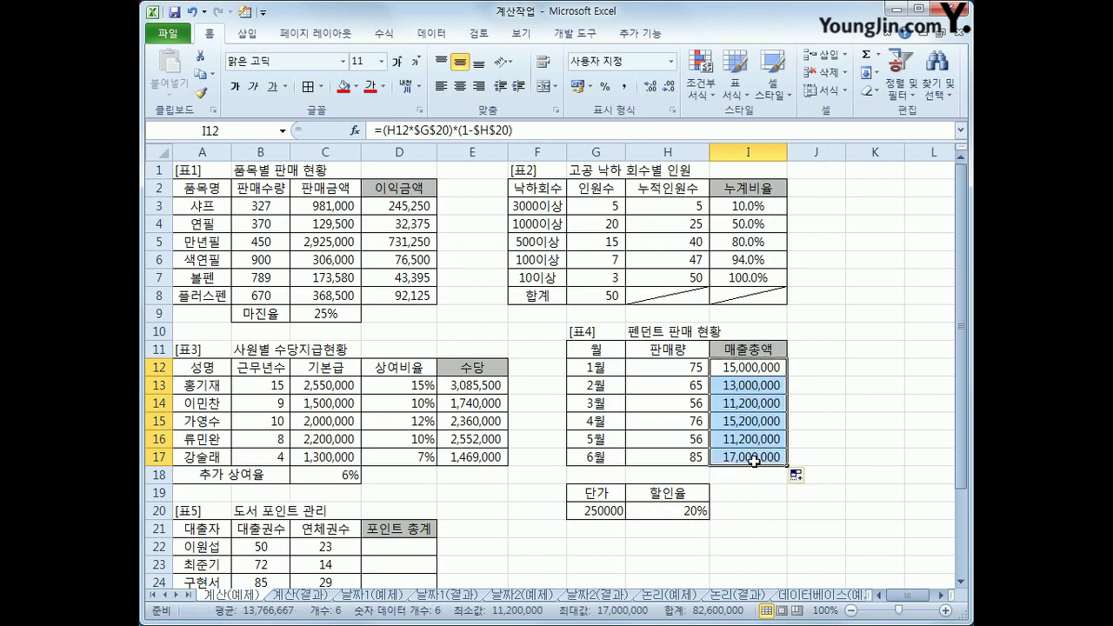
{"action": "left_click", "coordinate": [753, 462]}
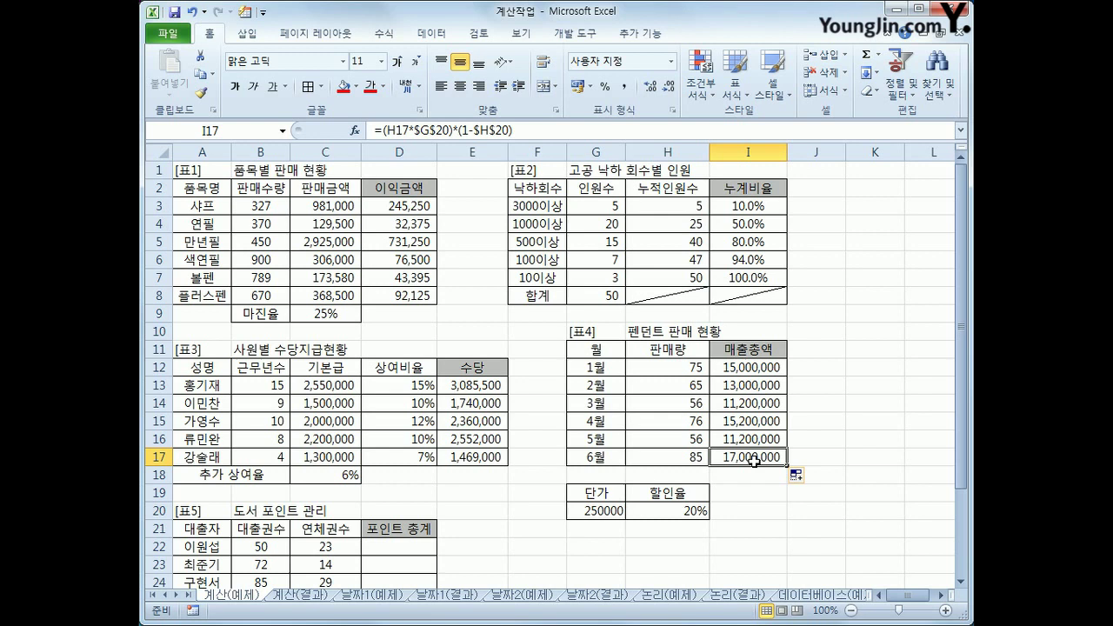
Step: Enter the point total (포인트 총계) formula =B22*$C$28+C22*$C$29 in D22 of 표5
{"action": "scroll", "coordinate": [447, 509], "scroll_direction": "down", "scroll_amount": 4}
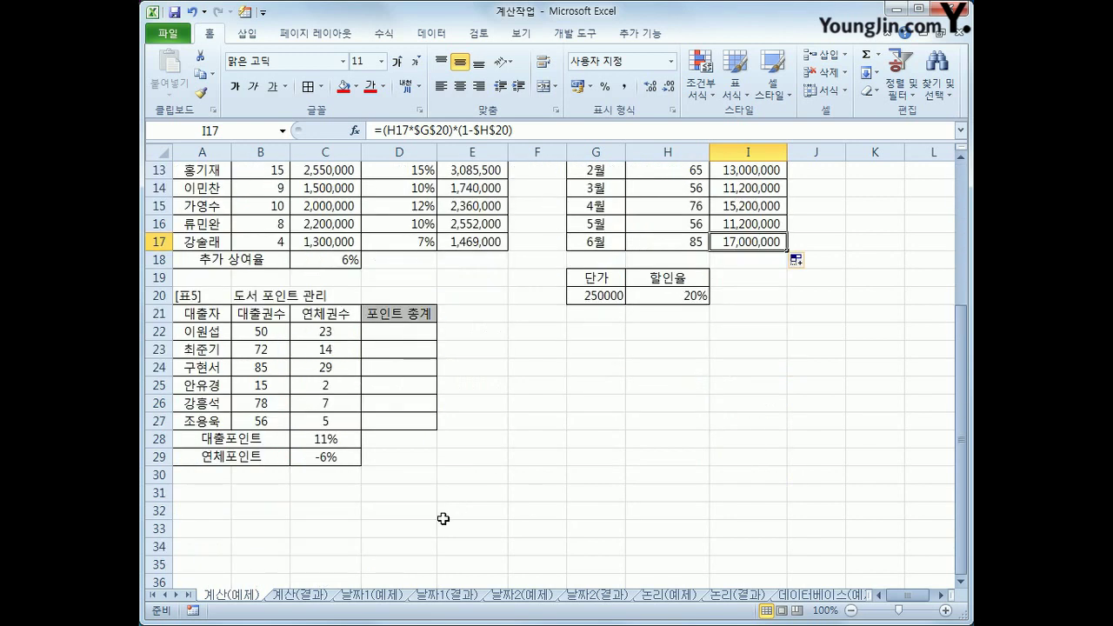
{"action": "left_click", "coordinate": [366, 331]}
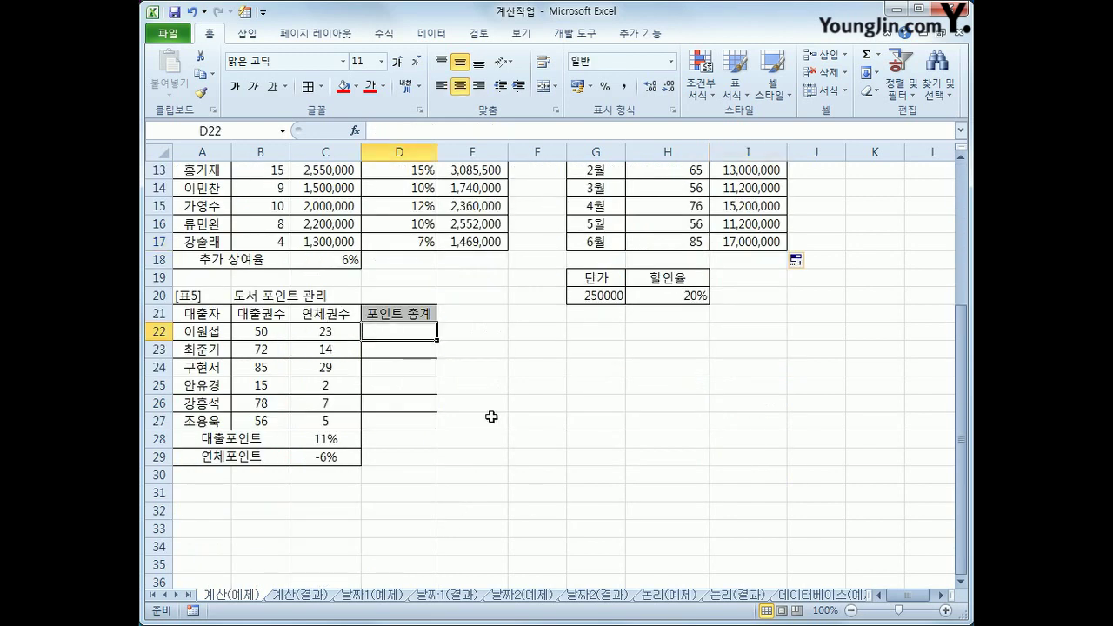
{"action": "type", "text": "="}
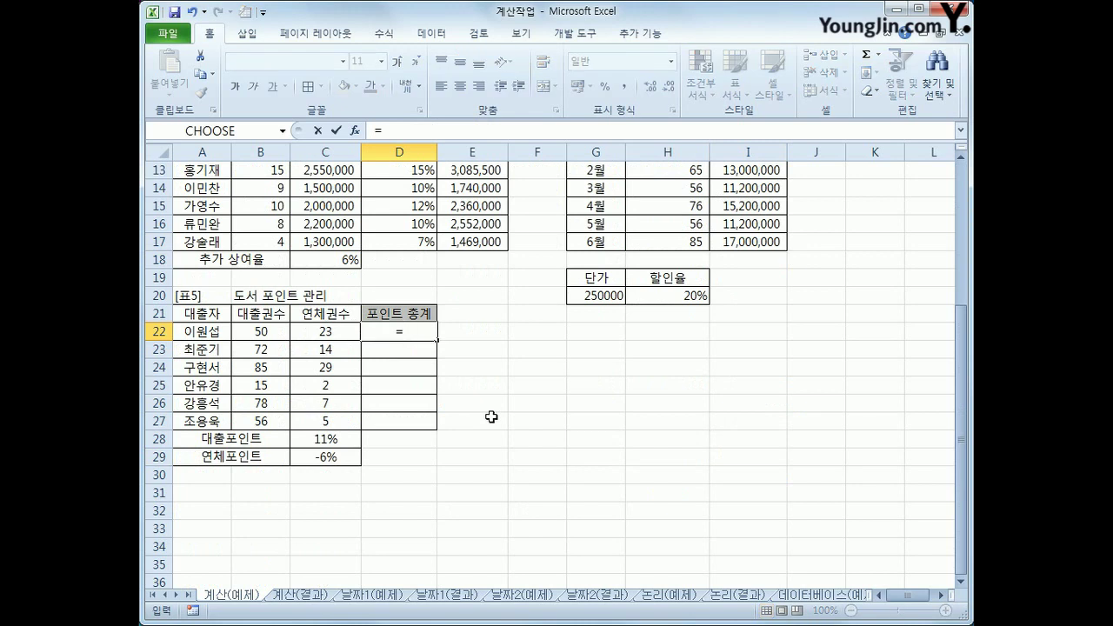
{"action": "key", "text": "Left"}
{"action": "key", "text": "Left"}
{"action": "type", "text": "*"}
{"action": "left_click", "coordinate": [329, 441]}
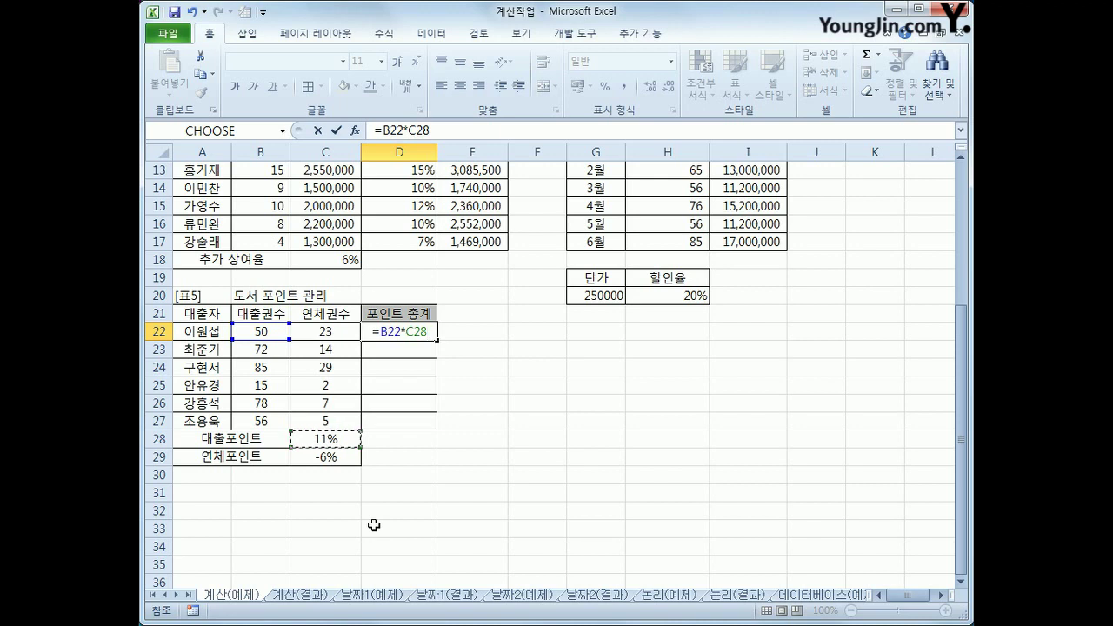
{"action": "key", "text": "F4"}
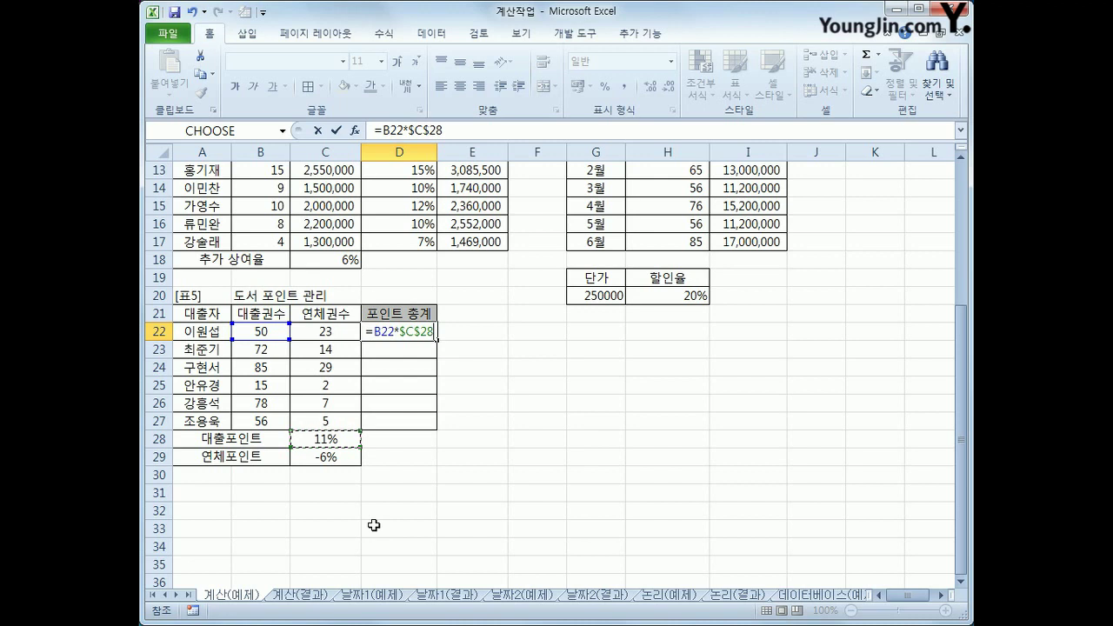
{"action": "type", "text": "+"}
{"action": "key", "text": "Left"}
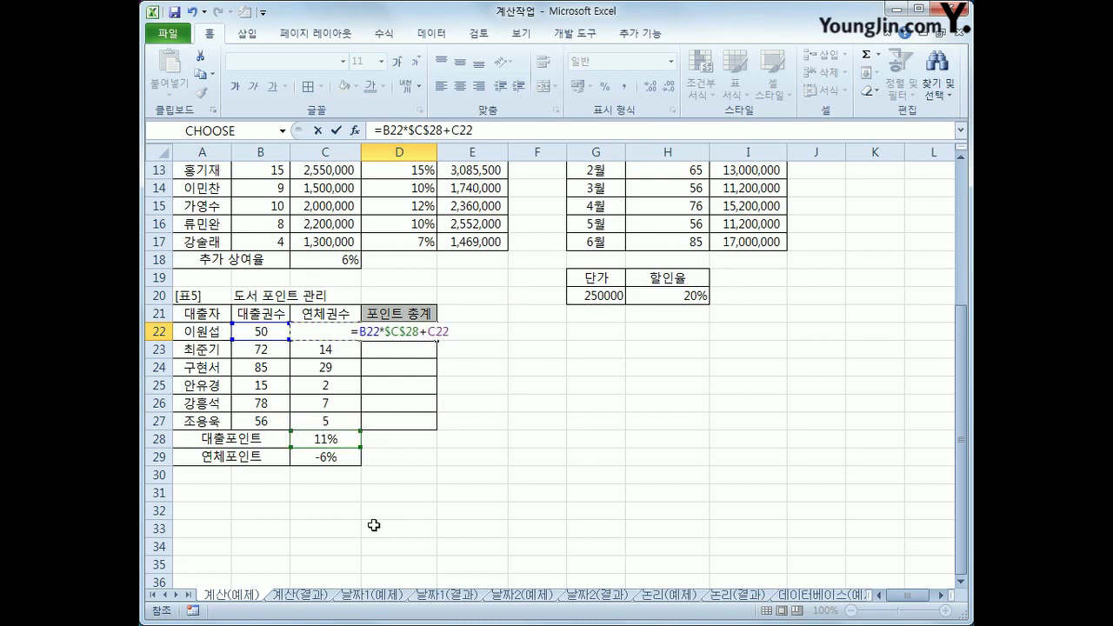
{"action": "type", "text": "*"}
{"action": "left_click", "coordinate": [338, 458]}
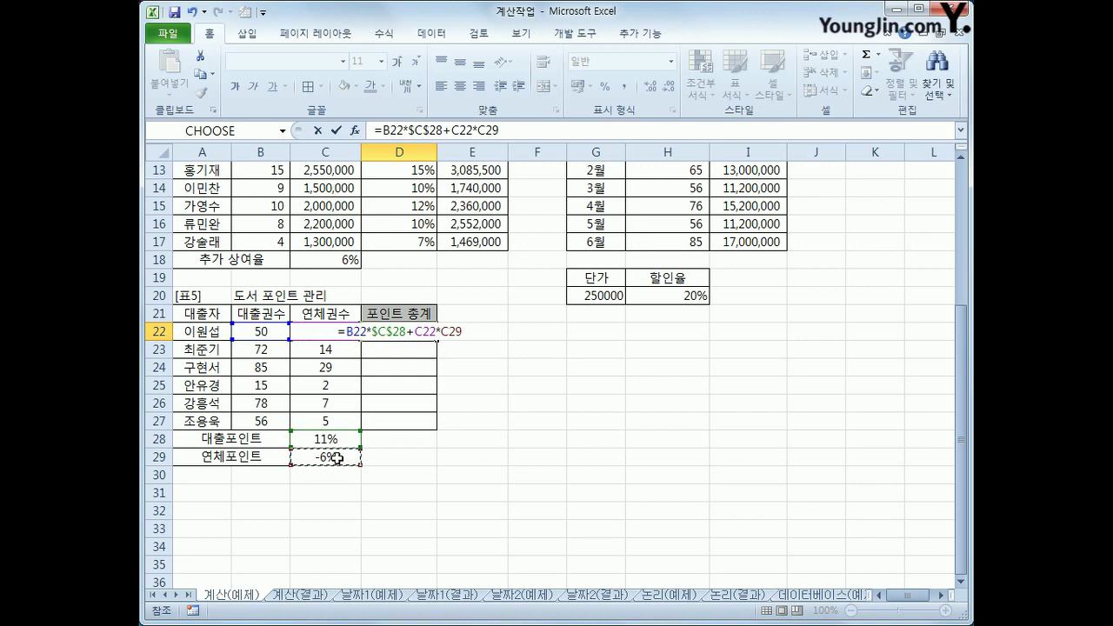
{"action": "key", "text": "F4"}
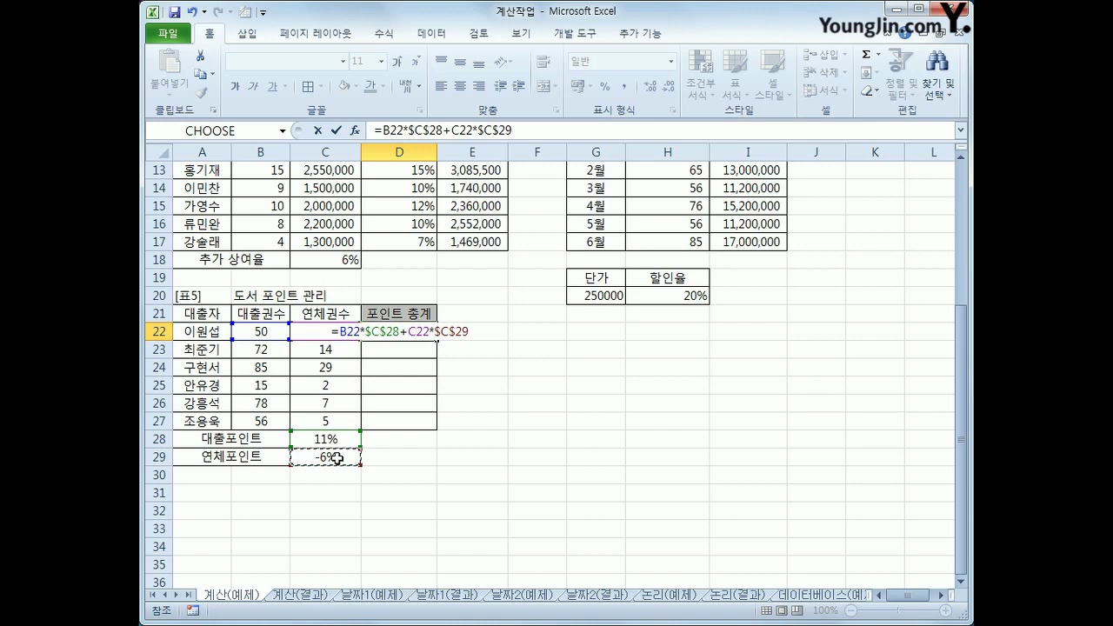
{"action": "key", "text": "Return"}
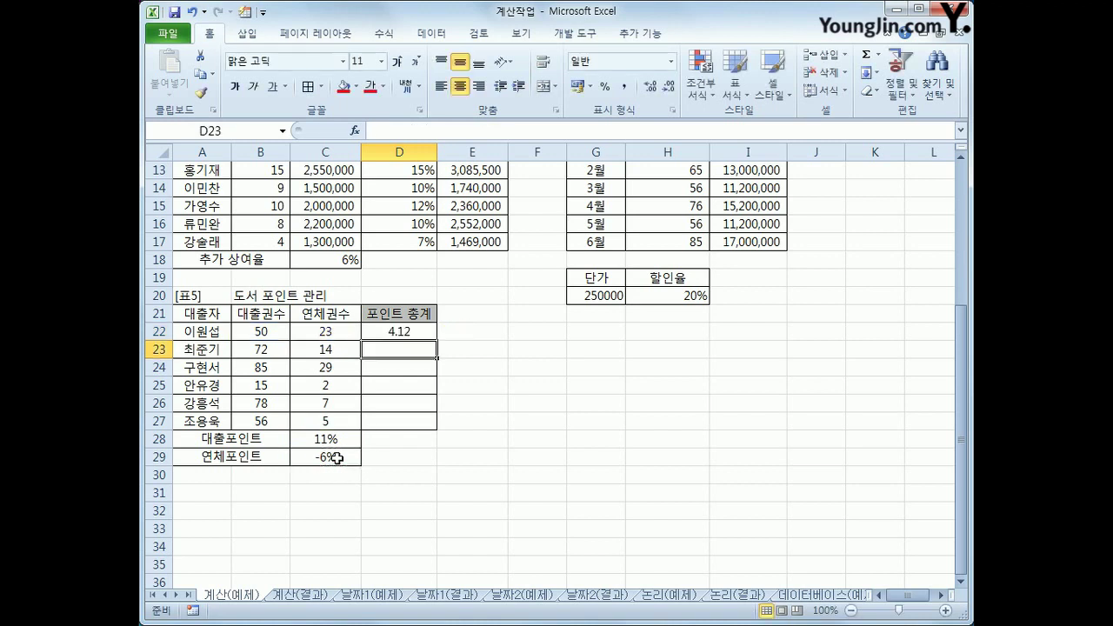
Step: Fill the D22 point total formula down to D27 and review the formula in D22
{"action": "left_click", "coordinate": [391, 331]}
{"action": "left_click_drag", "start_coordinate": [437, 340], "coordinate": [436, 425]}
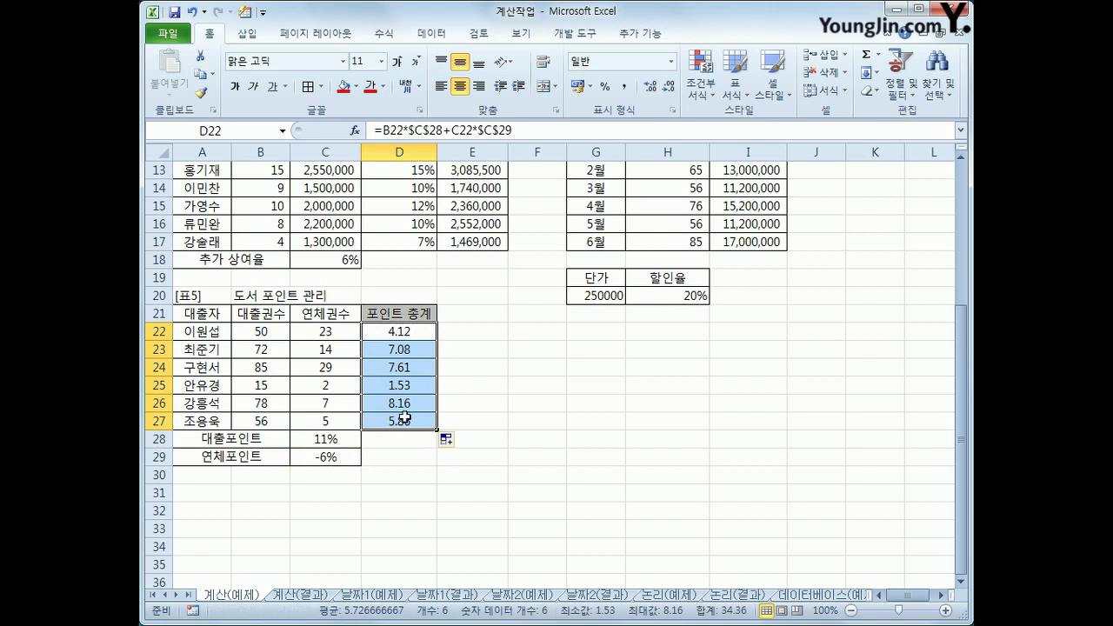
{"action": "left_click", "coordinate": [417, 335]}
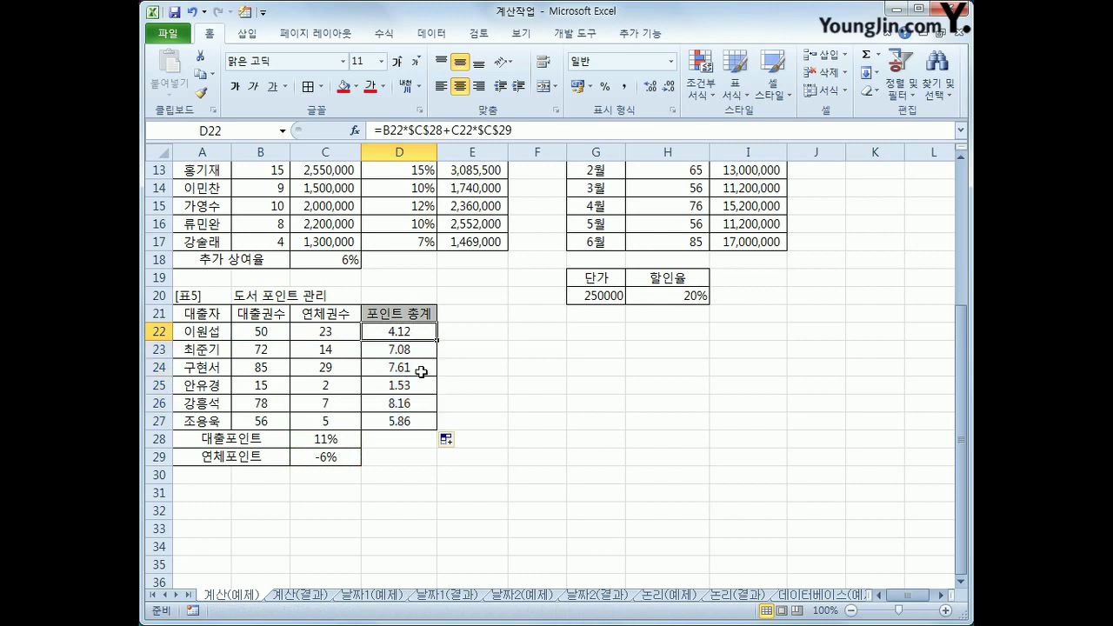
Step: Compare the completed tables on the 계산(예제) sheet with the answers on the 계산(결과) sheet
{"action": "scroll", "coordinate": [421, 370], "scroll_direction": "up", "scroll_amount": 3}
{"action": "scroll", "coordinate": [421, 369], "scroll_direction": "up", "scroll_amount": 1}
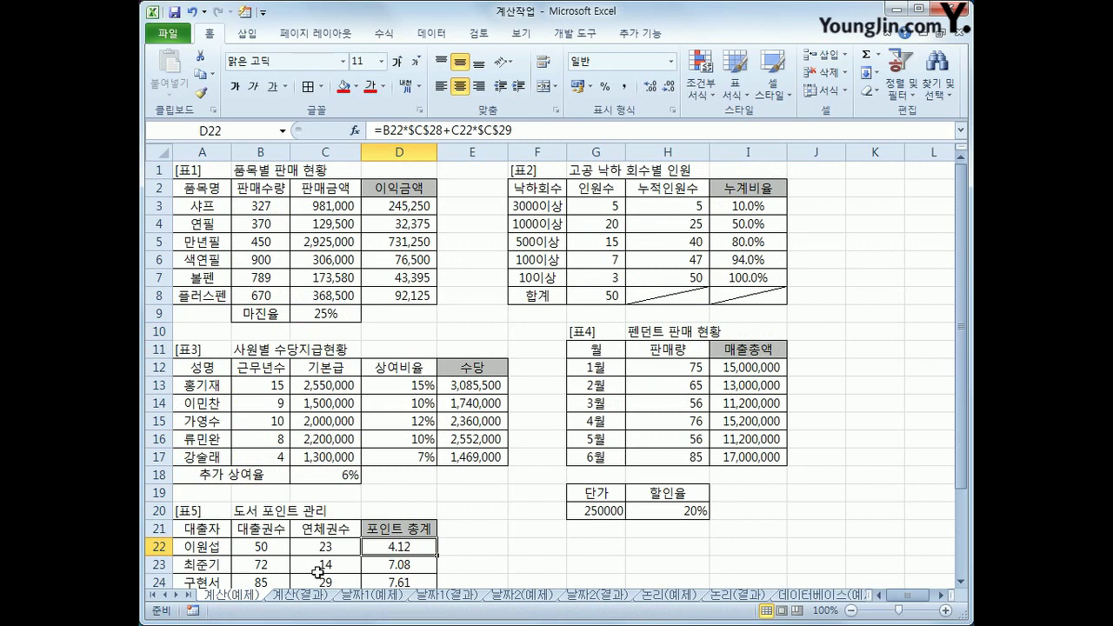
{"action": "left_click", "coordinate": [315, 598]}
{"action": "left_click", "coordinate": [245, 598]}
{"action": "left_click", "coordinate": [294, 597]}
{"action": "left_click", "coordinate": [228, 598]}
{"action": "left_click", "coordinate": [277, 598]}
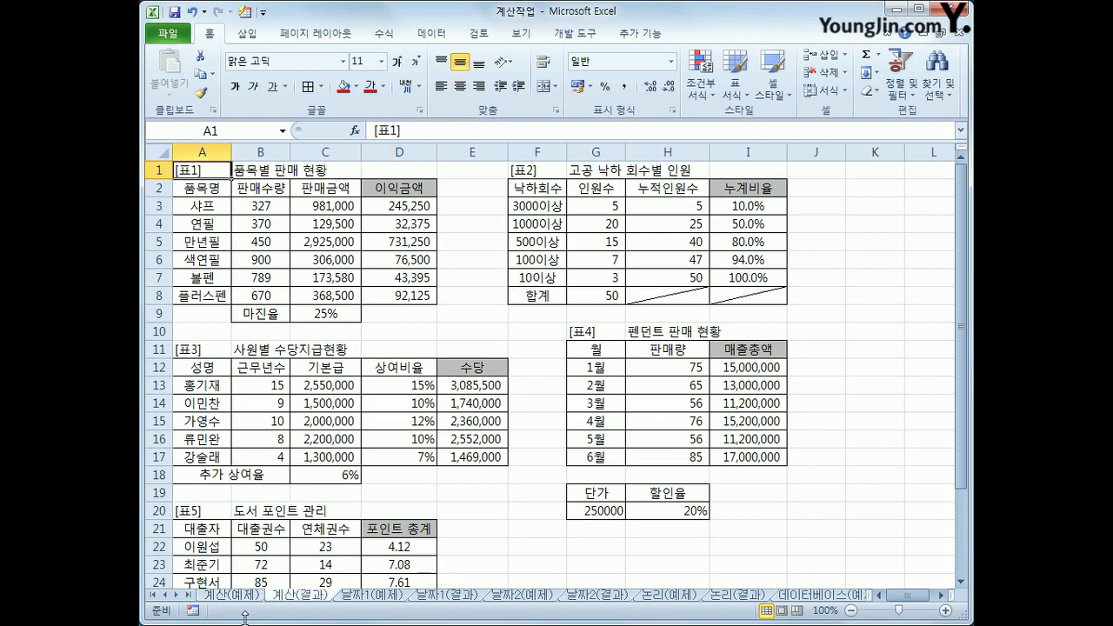